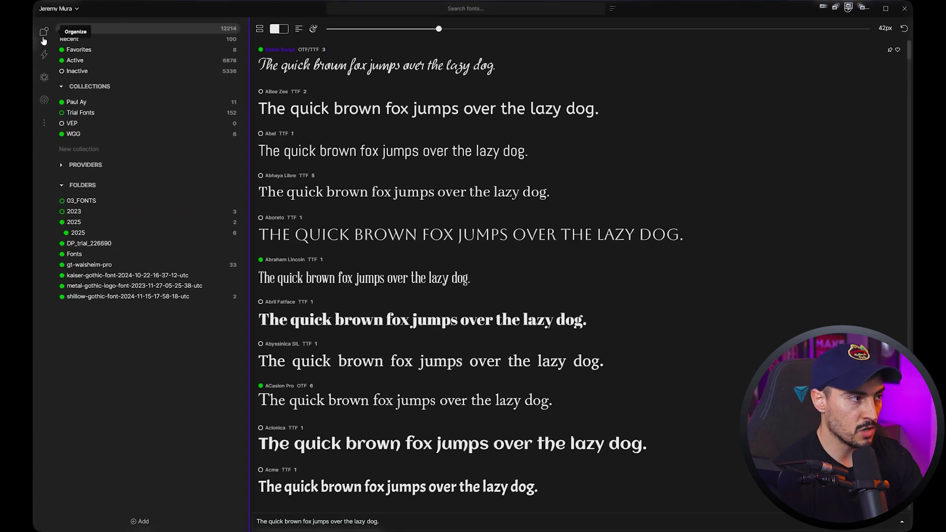
Step: Switch the interface theme to Light in the settings and restore the Dark theme
click(44, 126)
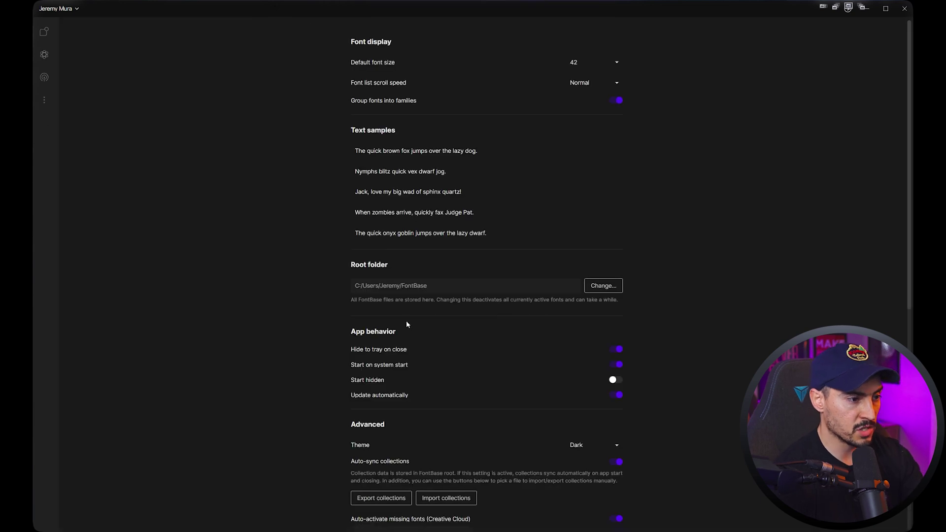
scroll(406, 324, down, 4)
click(589, 332)
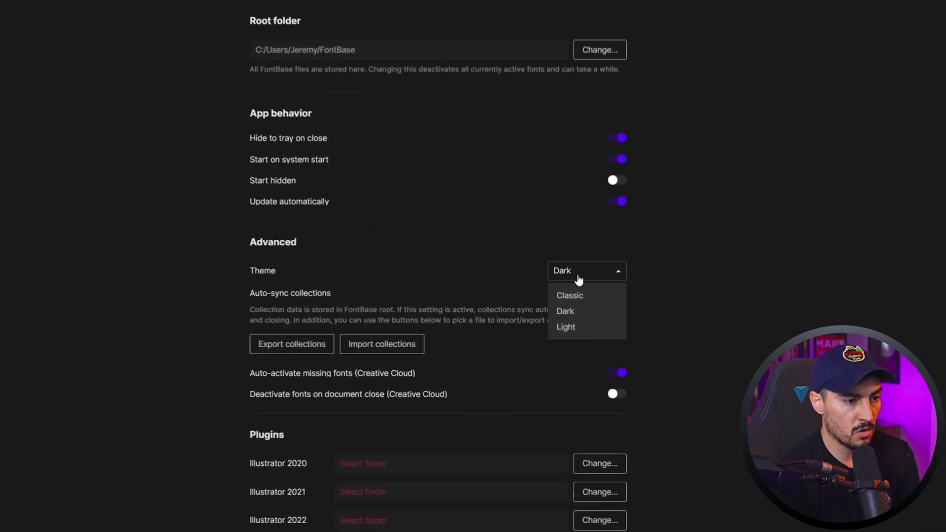
click(569, 327)
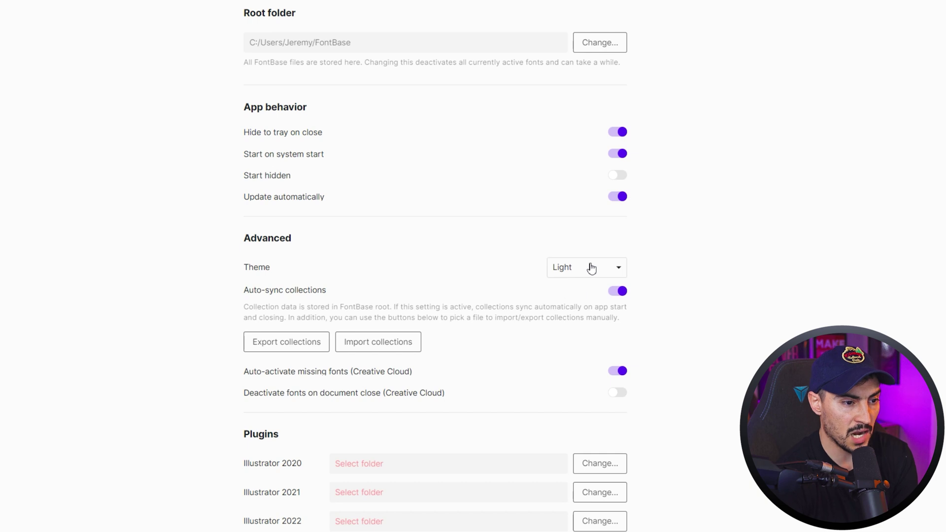
click(592, 268)
click(570, 309)
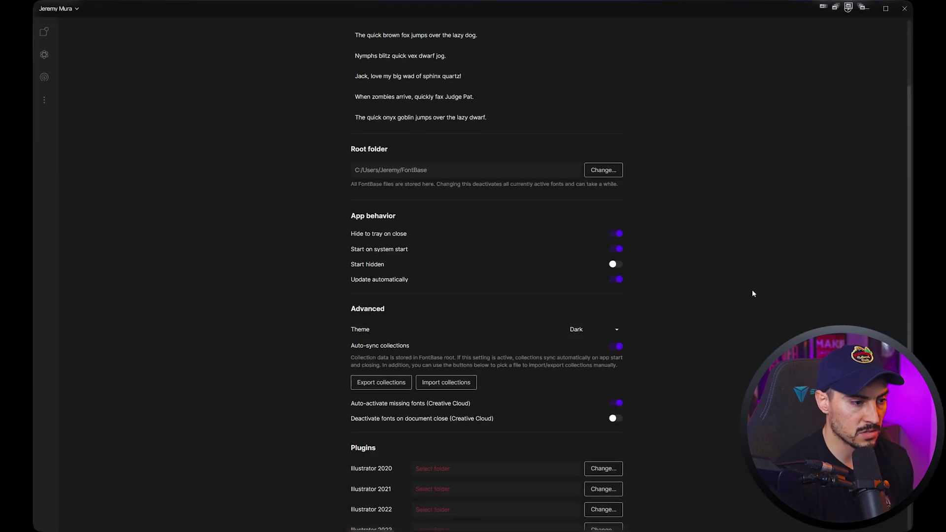
scroll(753, 293, down, 2)
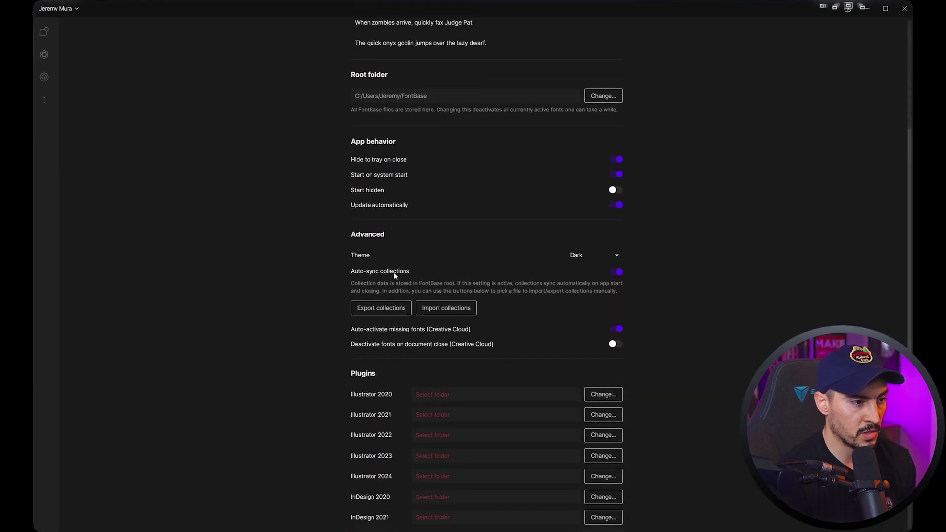
scroll(622, 341, up, 5)
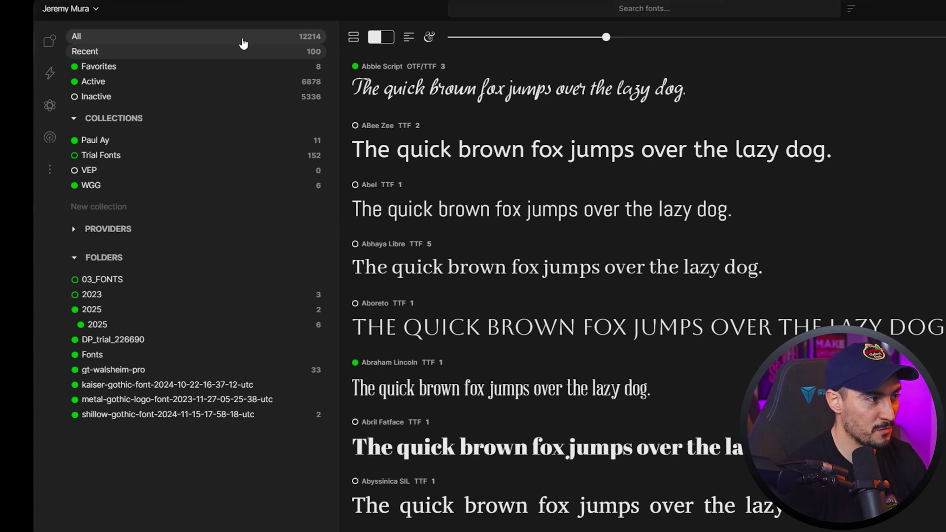
Step: Browse the full font library and the Favorites, Active and Inactive font lists
scroll(657, 162, down, 5)
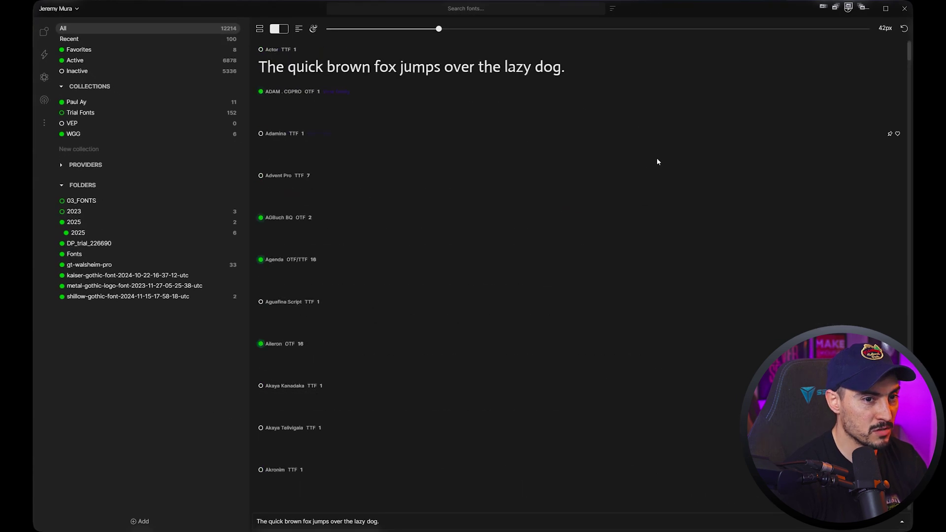
scroll(657, 162, down, 20)
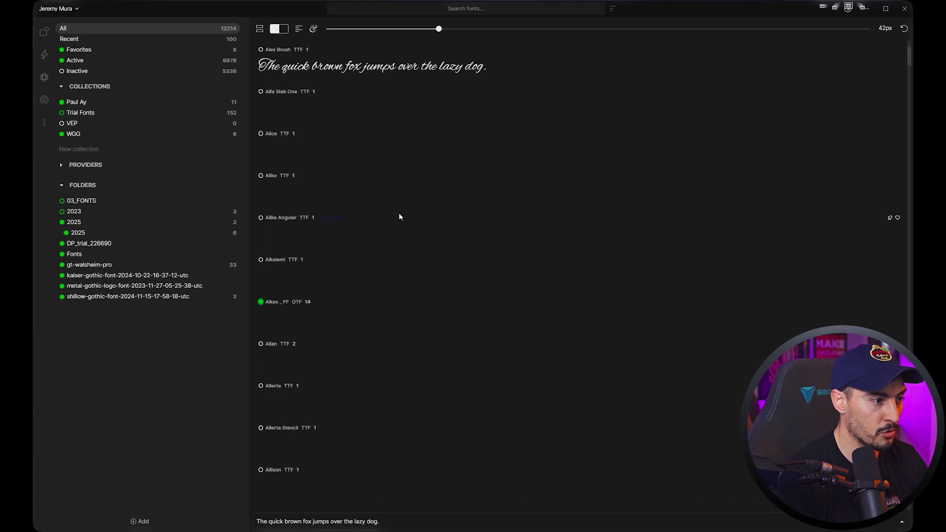
drag(911, 79, 890, 43)
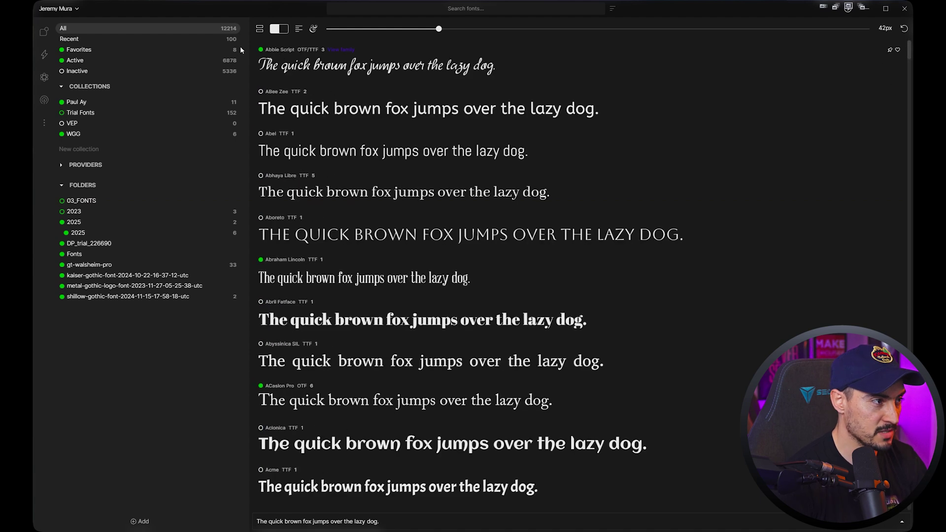
click(152, 49)
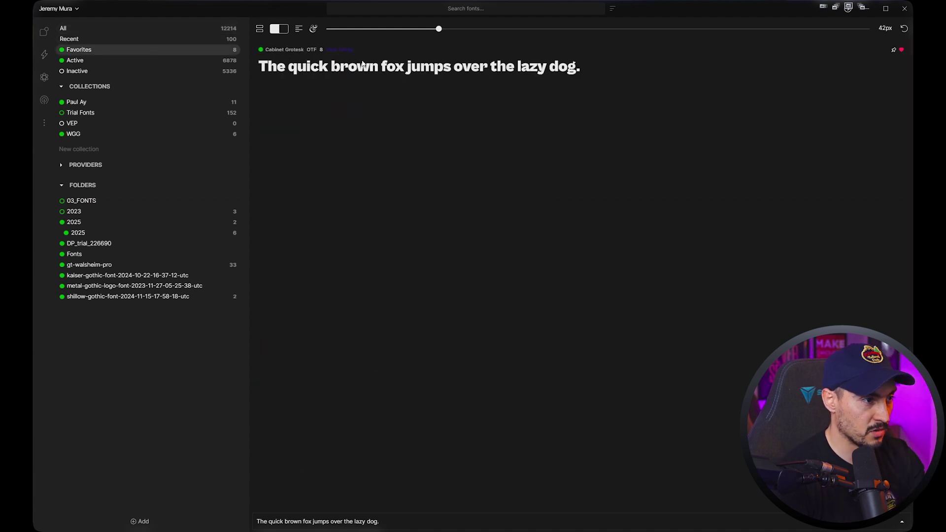
click(66, 59)
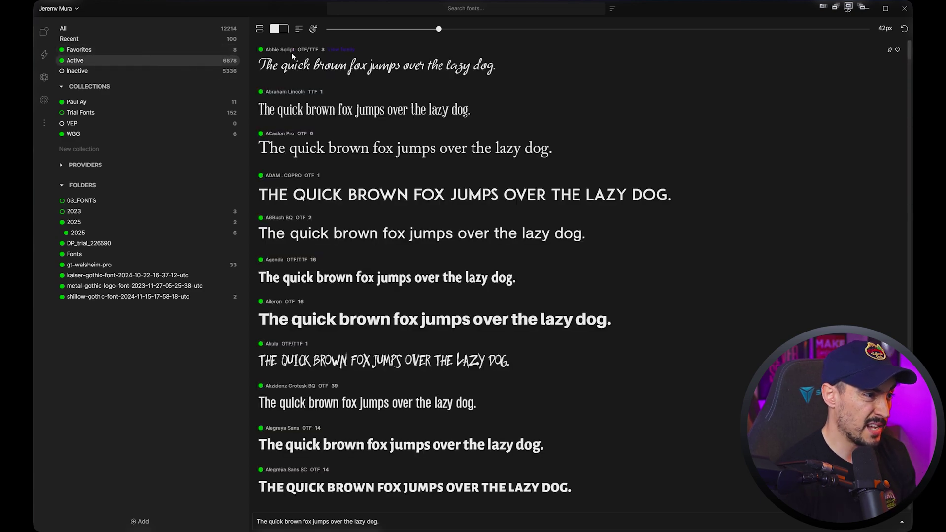
scroll(289, 49, down, 5)
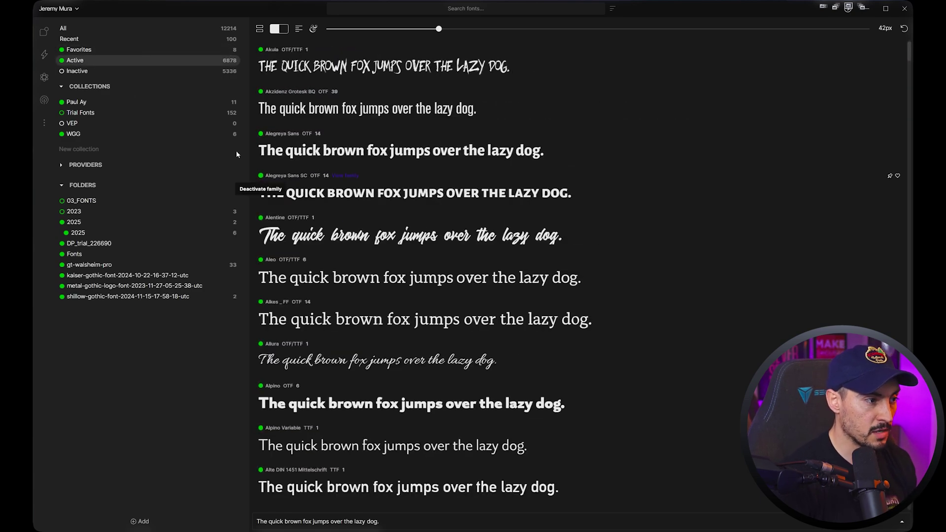
click(114, 71)
scroll(475, 289, down, 6)
scroll(475, 289, up, 6)
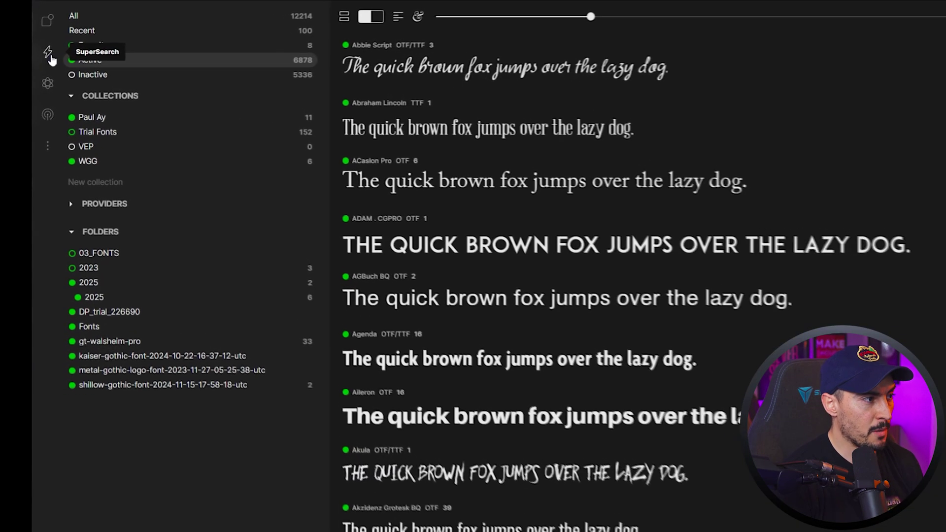
Step: Use SuperSearch to filter the active fonts by the 0.02–0.34 contrast category and the classic tag
click(47, 53)
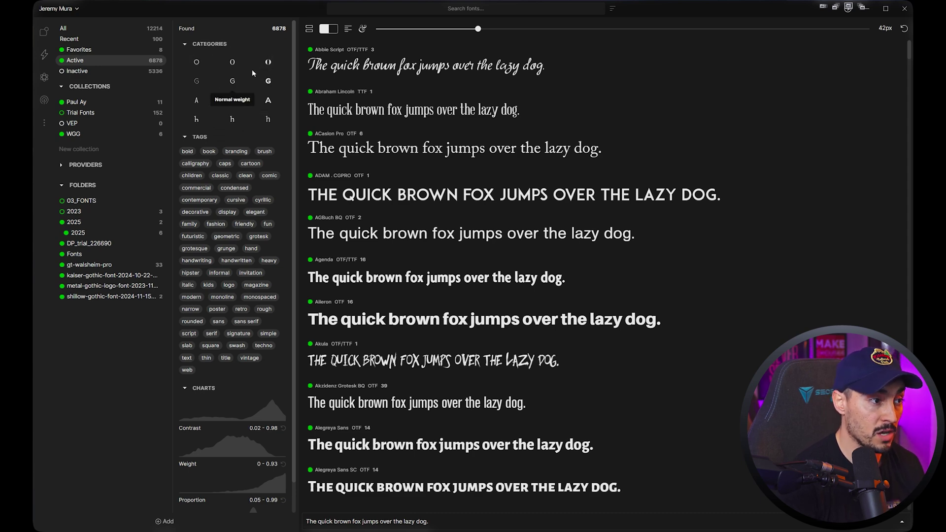
click(269, 63)
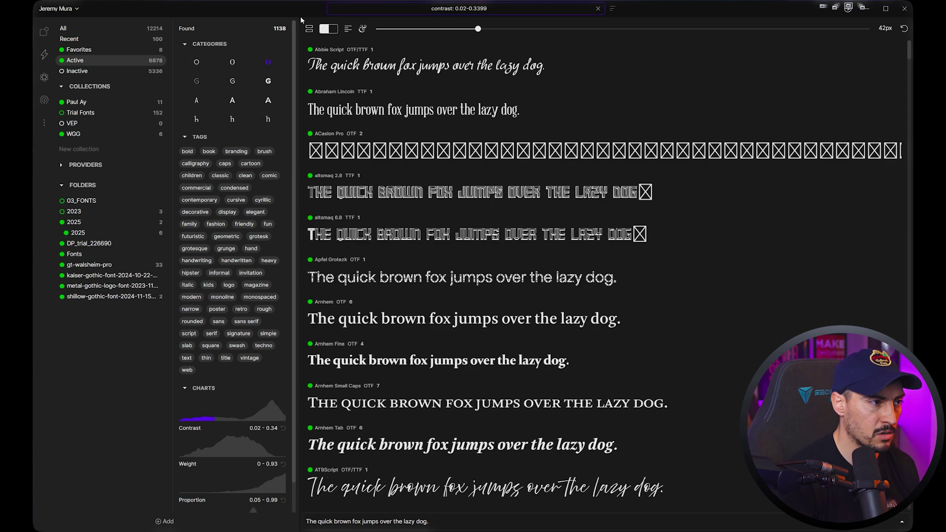
click(221, 177)
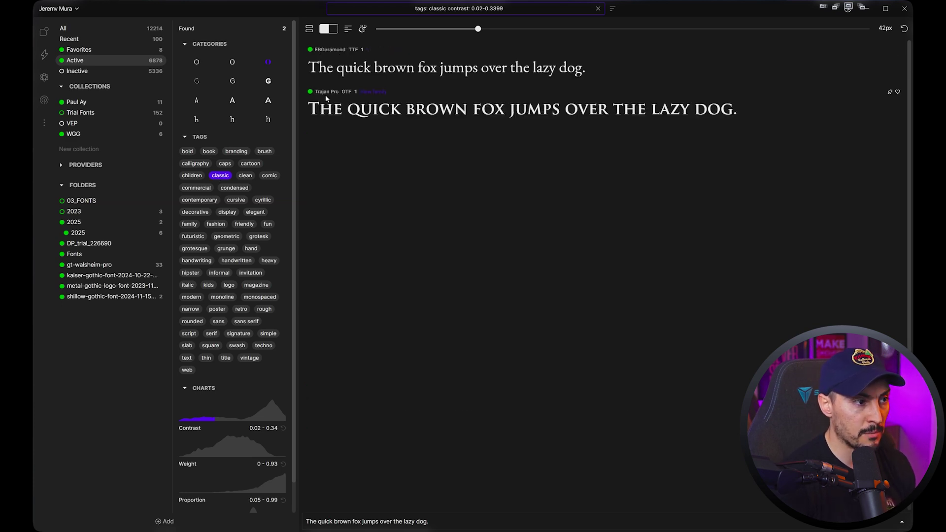
Step: Open the Trajan Pro family and add a new tag "roman" to its Regular style
click(371, 99)
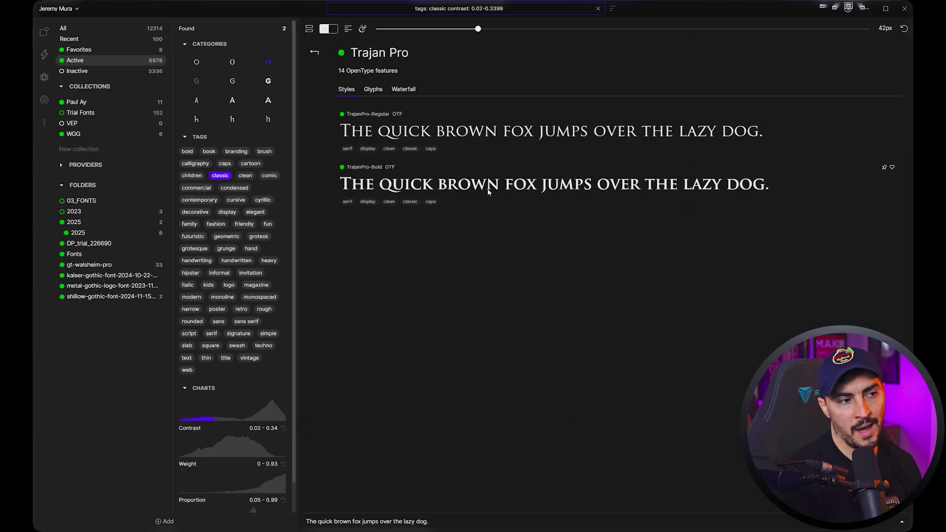
right_click(474, 141)
click(493, 173)
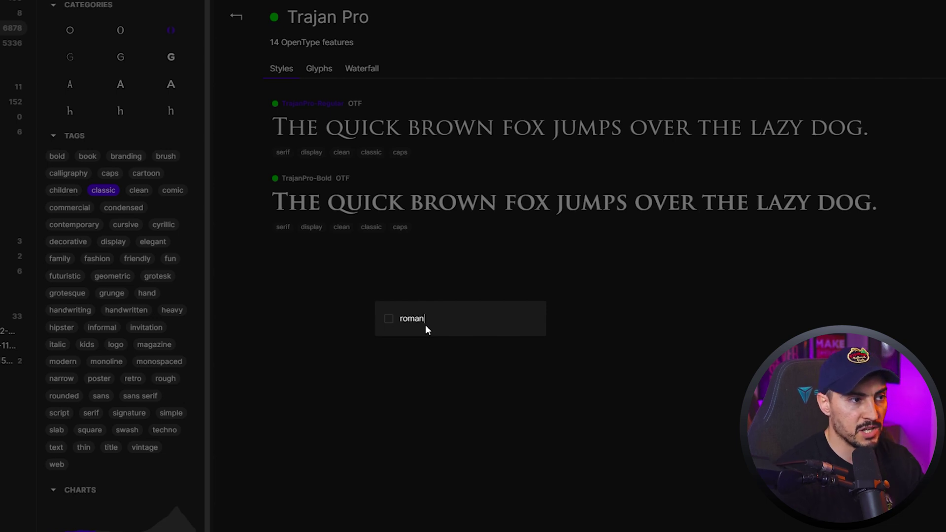
key(Return)
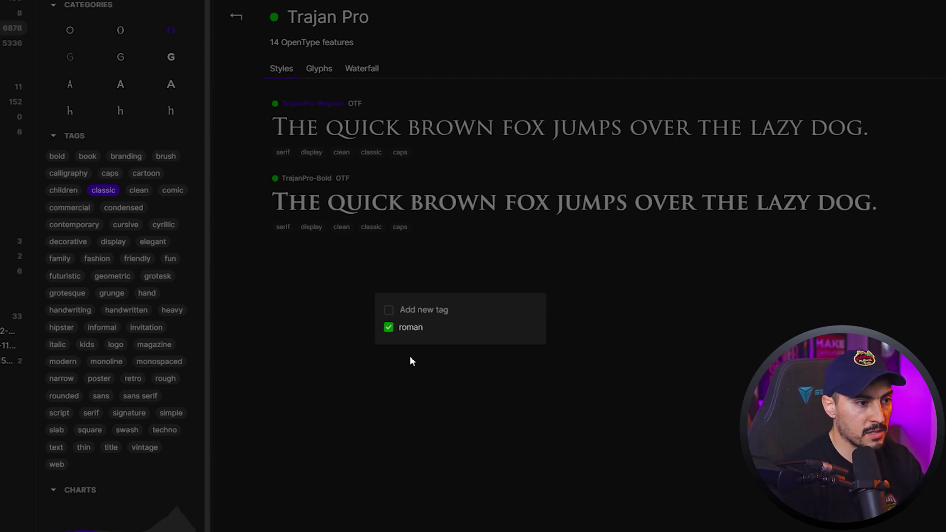
click(402, 329)
key(Escape)
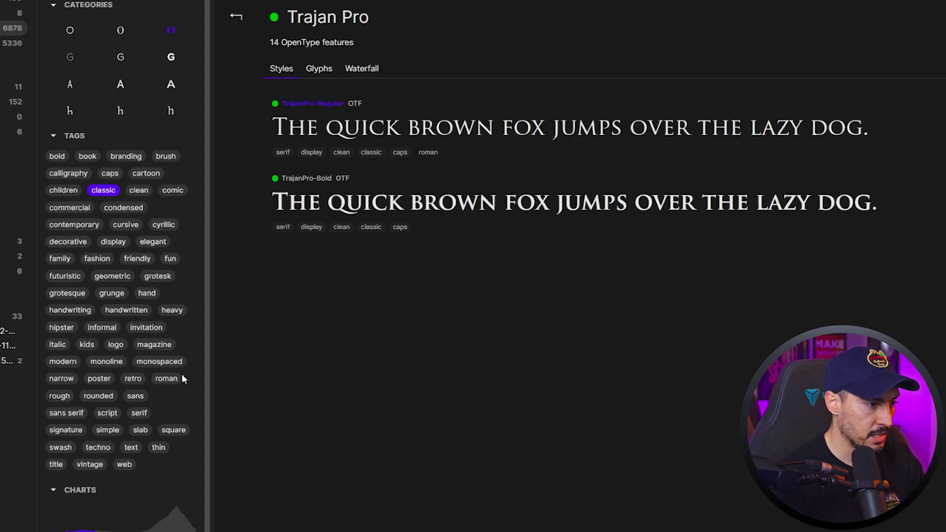
Step: Return to the font list and filter the active fonts by only the roman tag, removing the contrast filter
click(170, 380)
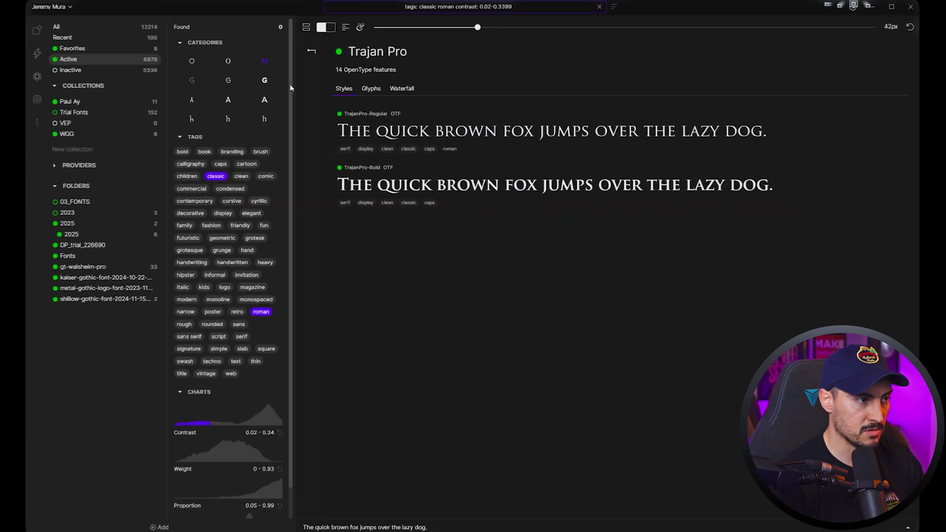
click(316, 52)
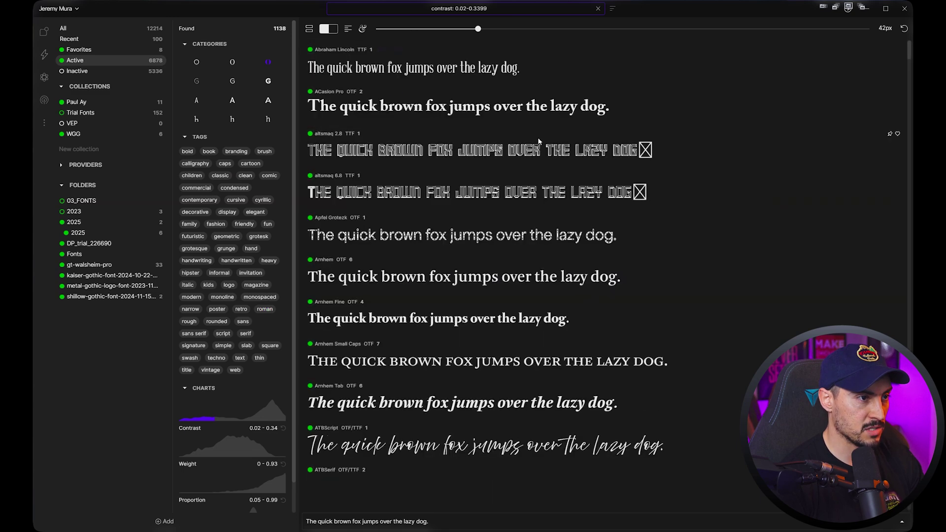
click(265, 310)
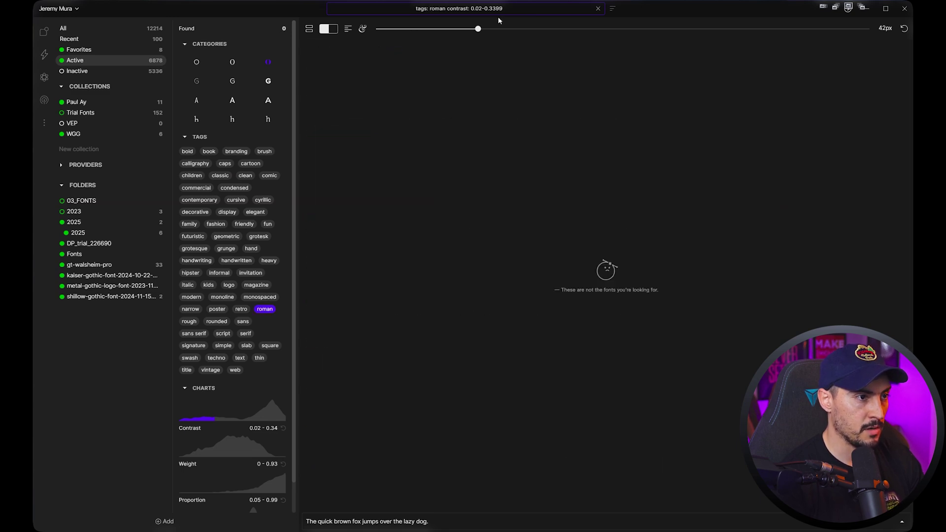
click(269, 63)
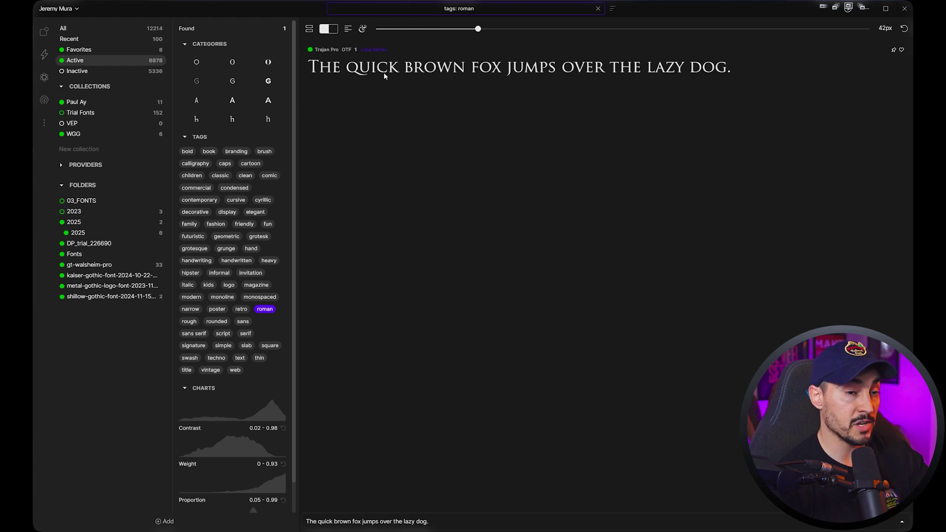
Step: Filter the active fonts by heavy weight, replacing the roman tag with sans, bold and clean
click(270, 85)
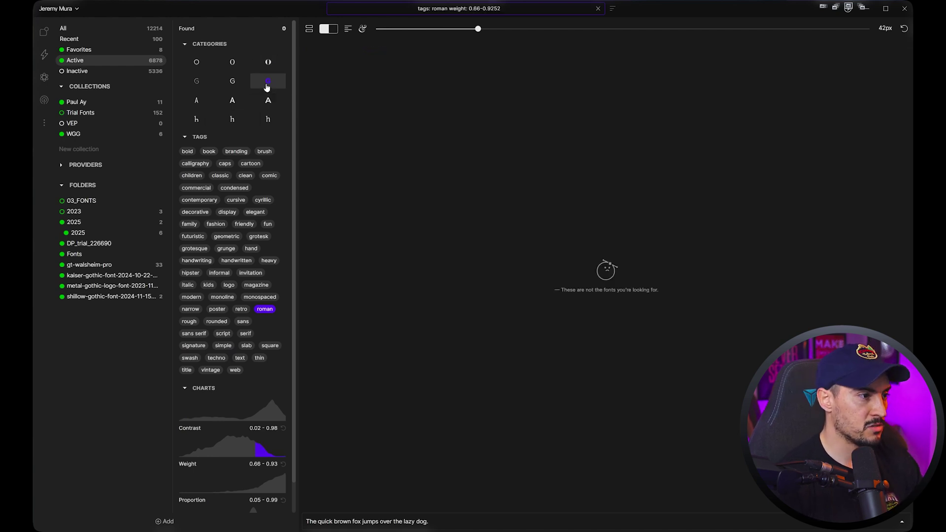
click(265, 309)
click(243, 321)
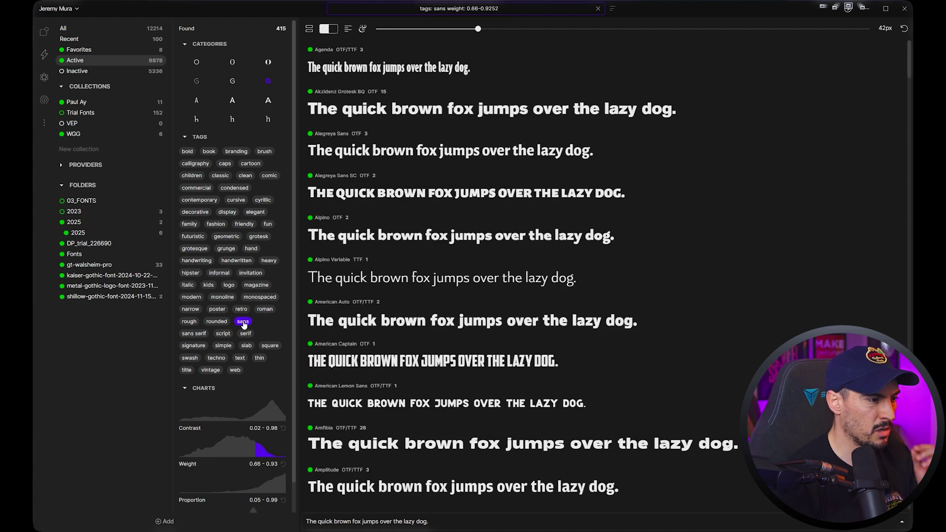
click(188, 152)
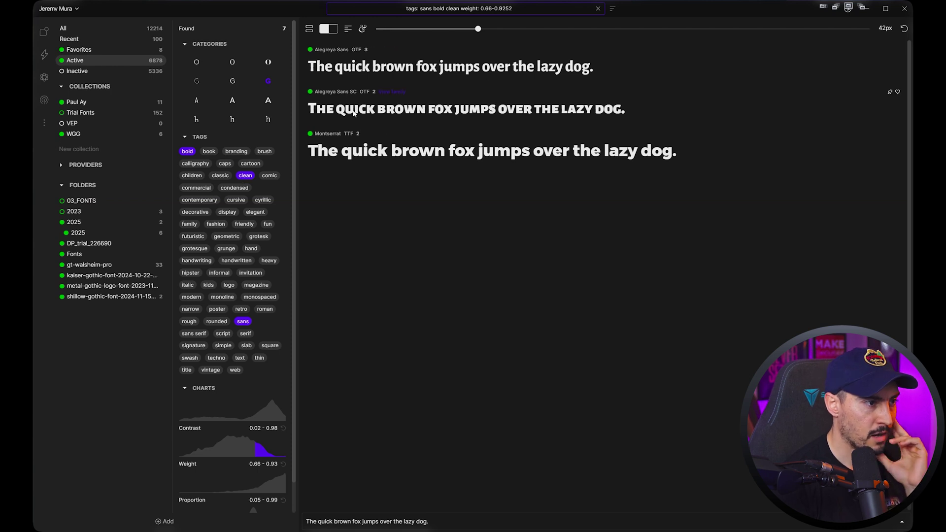
Step: Inspect the Alegreya Sans SC and Alegreya Sans results and enlarge the font previews to 50px
scroll(359, 144, down, 1)
mouse_move(478, 28)
mouse_down()
mouse_move(659, 28)
mouse_move(490, 36)
mouse_up()
click(332, 95)
key(Escape)
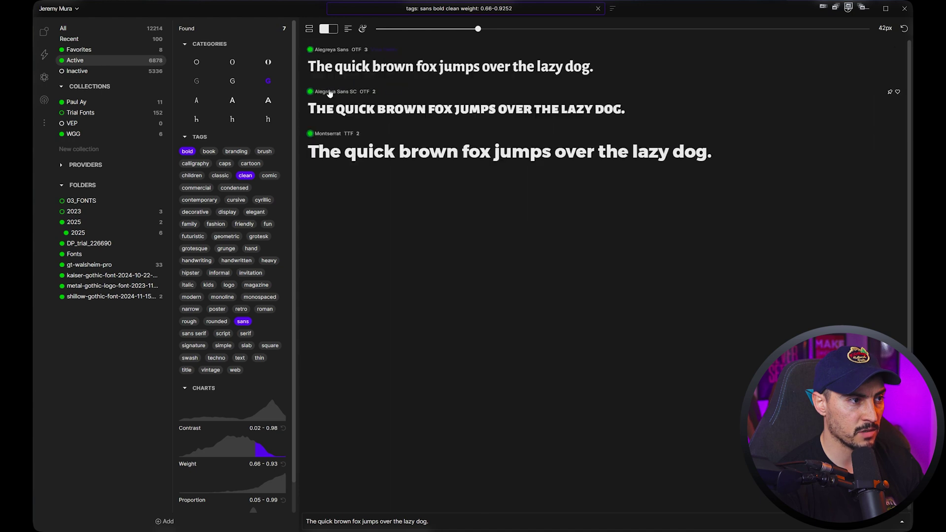
mouse_move(483, 31)
mouse_down()
mouse_move(418, 30)
mouse_move(490, 29)
mouse_up()
click(340, 68)
key(Escape)
drag(490, 28, 501, 46)
Step: Show all fonts and clear the weight filter and the sans, clean and bold tags
click(119, 31)
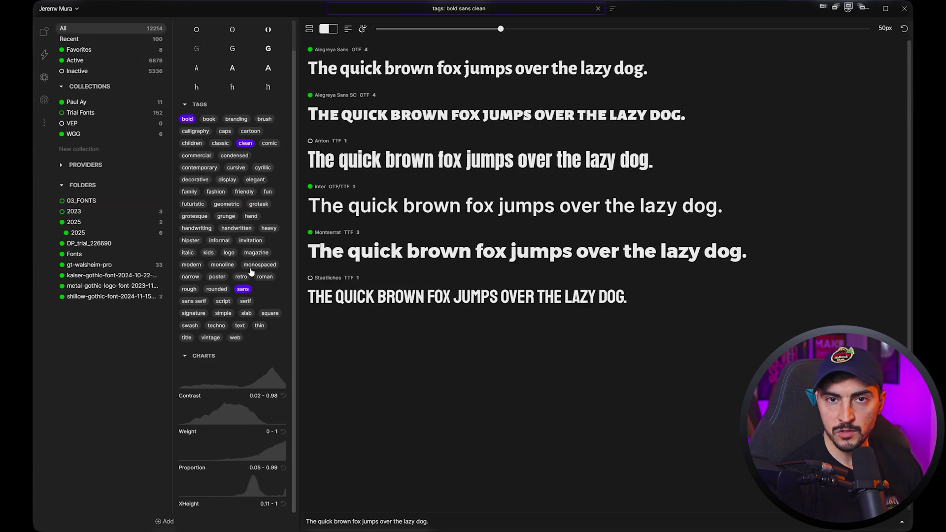
click(243, 290)
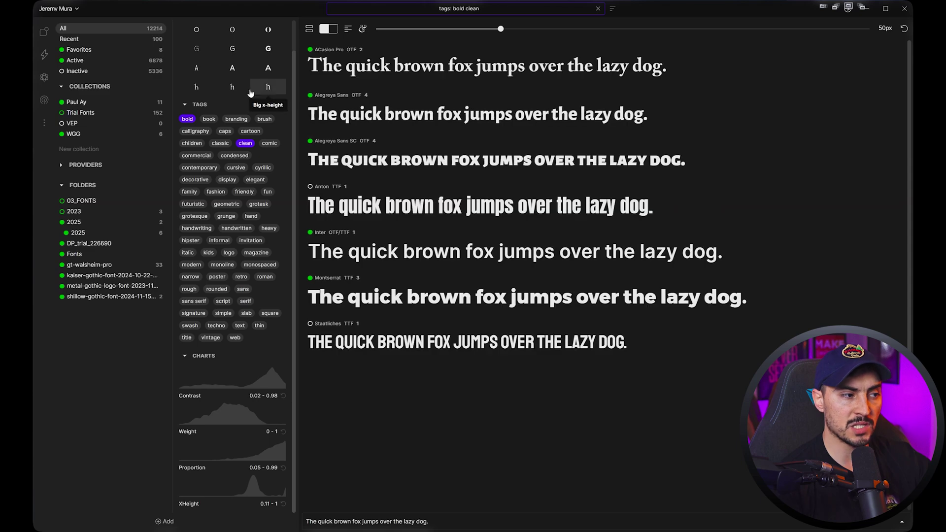
click(246, 143)
click(188, 119)
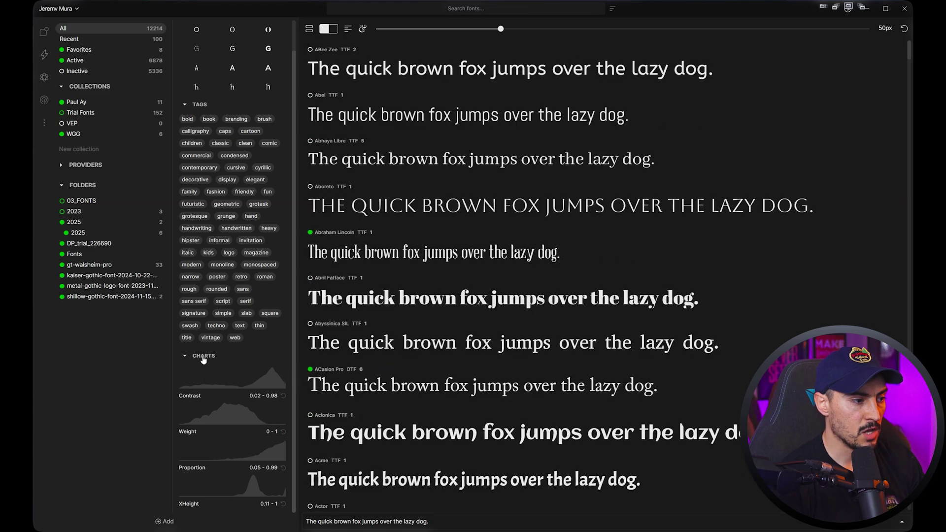
Step: Filter all fonts to contrast 0.64–0.86, weight 0.43–0.62, proportion 0.74–0.92 and x-height 0.71–0.76, and browse the matches
drag(268, 392, 225, 415)
drag(258, 457, 295, 429)
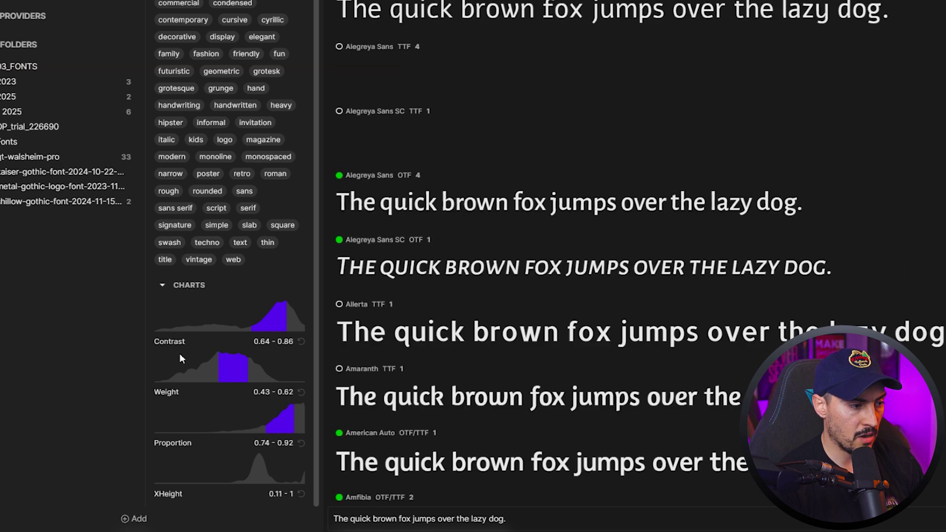
drag(267, 470, 264, 473)
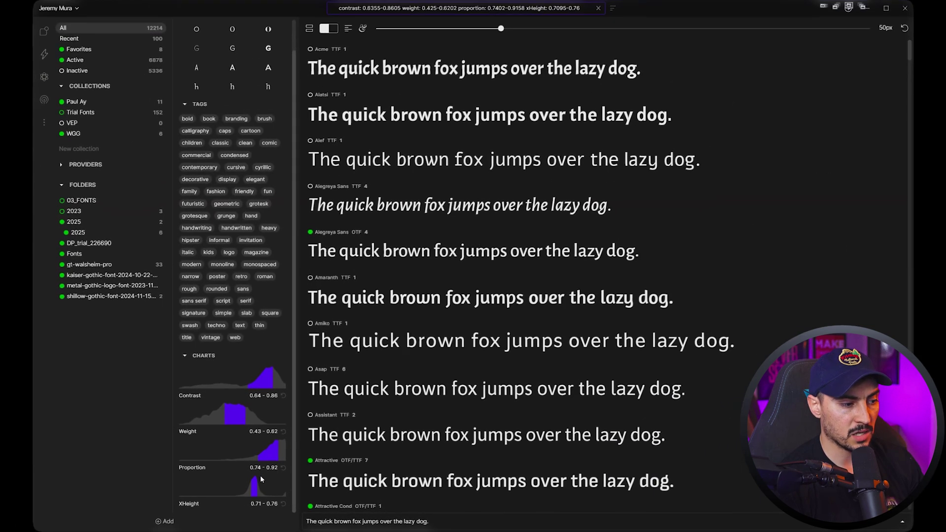
scroll(487, 268, down, 5)
scroll(497, 251, down, 10)
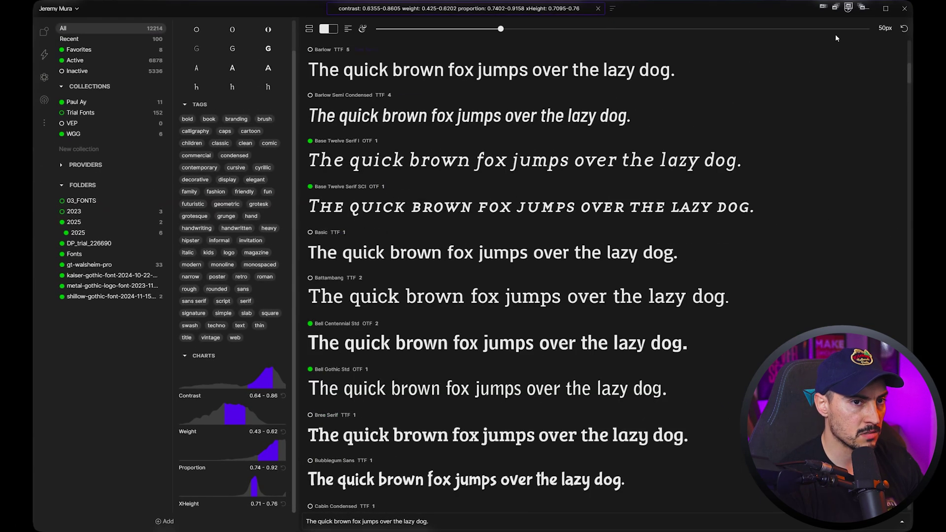
Step: Set the font preview size to 60px and cycle the sample text alignment through center and right back to left
drag(501, 28, 529, 29)
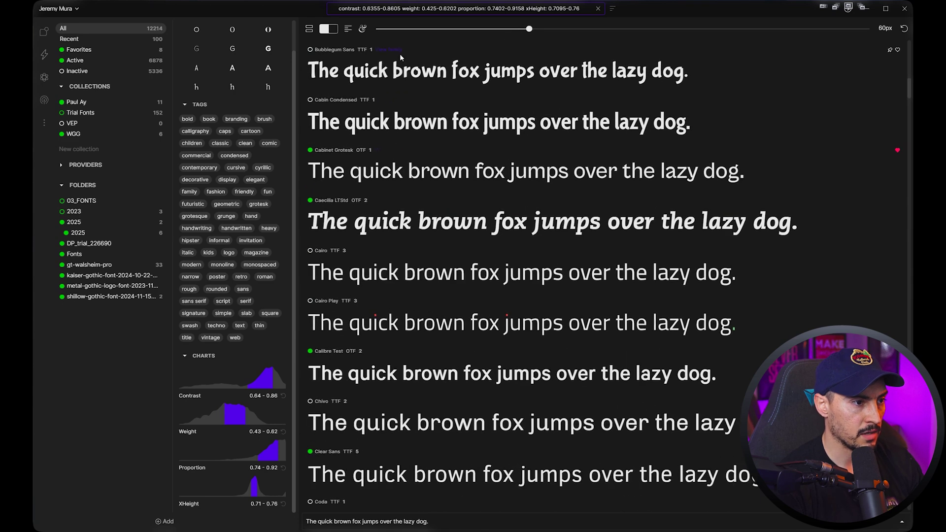
click(348, 30)
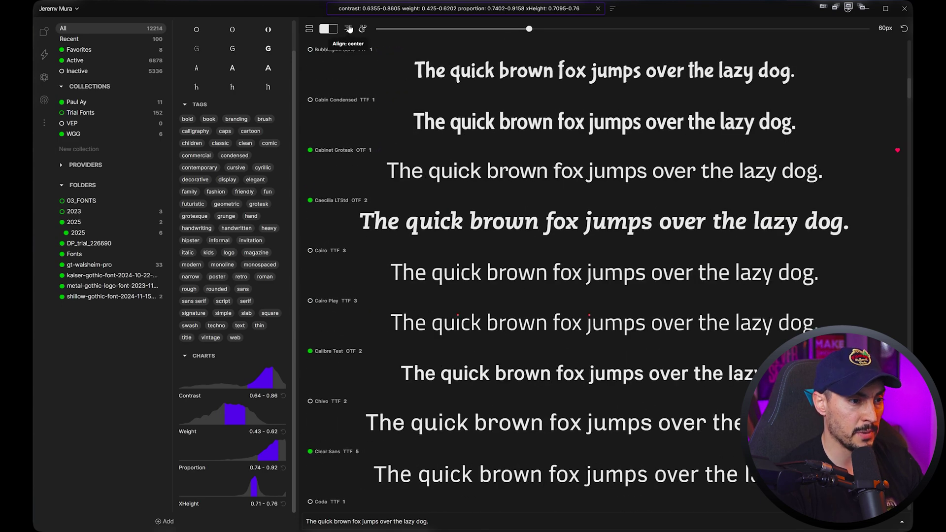
scroll(626, 173, down, 10)
click(348, 30)
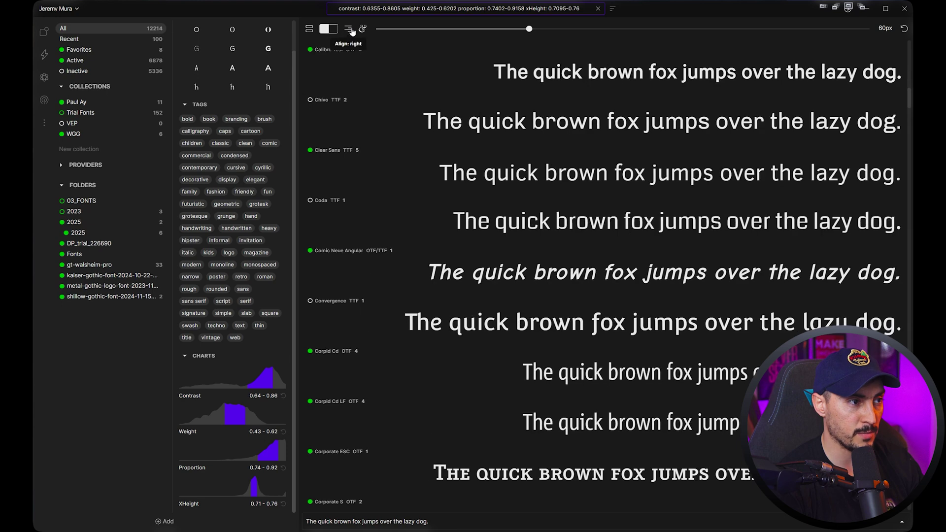
click(348, 30)
Step: Reset the contrast, weight, proportion and x-height ranges to show the whole font library
click(283, 396)
click(283, 431)
click(284, 468)
click(283, 504)
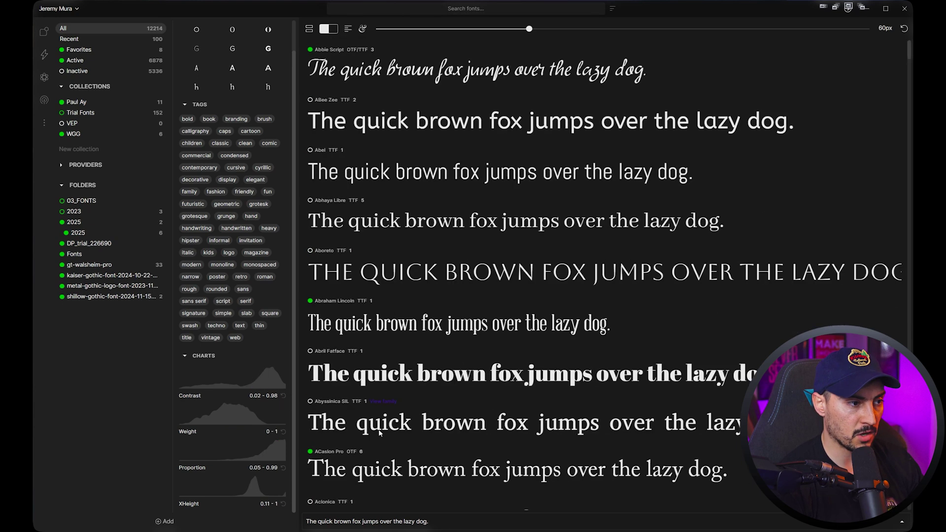
scroll(249, 245, up, 1)
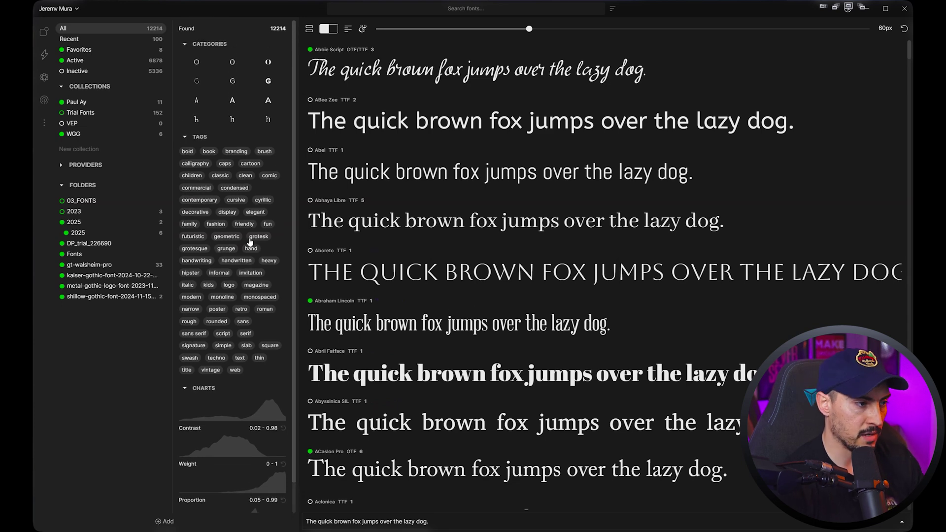
Step: Filter the font library by the geometric and grotesk tags together, and by the futuristic tag alone
click(254, 238)
click(230, 237)
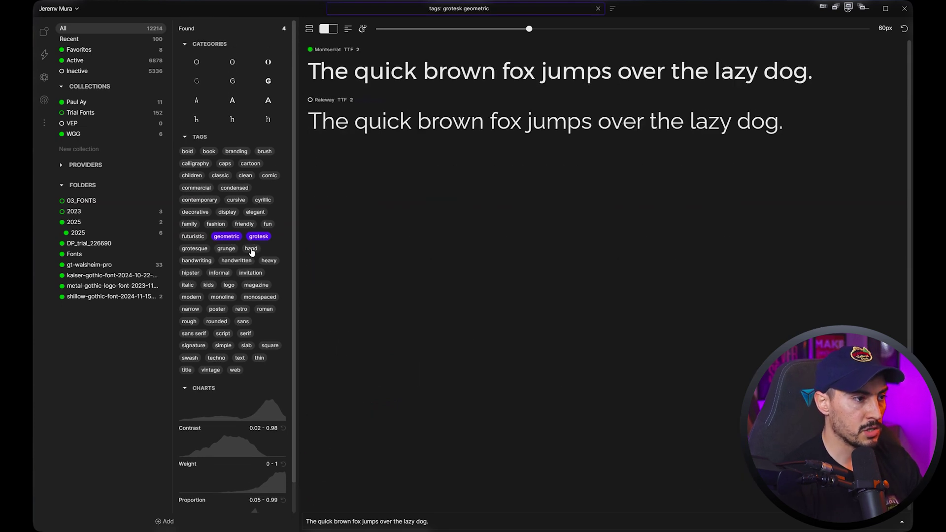
click(258, 237)
click(193, 237)
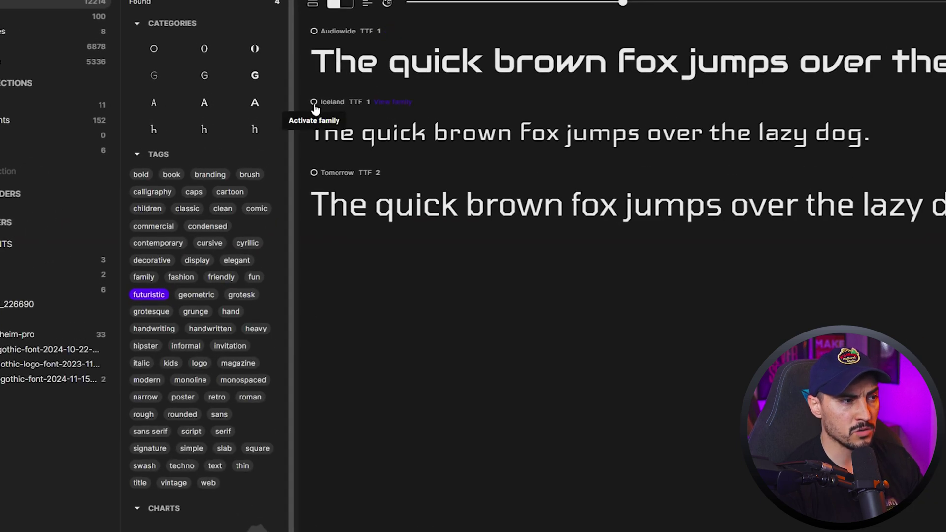
Step: Select the Iceland font, view the actions available for it, and close them without choosing any
click(314, 102)
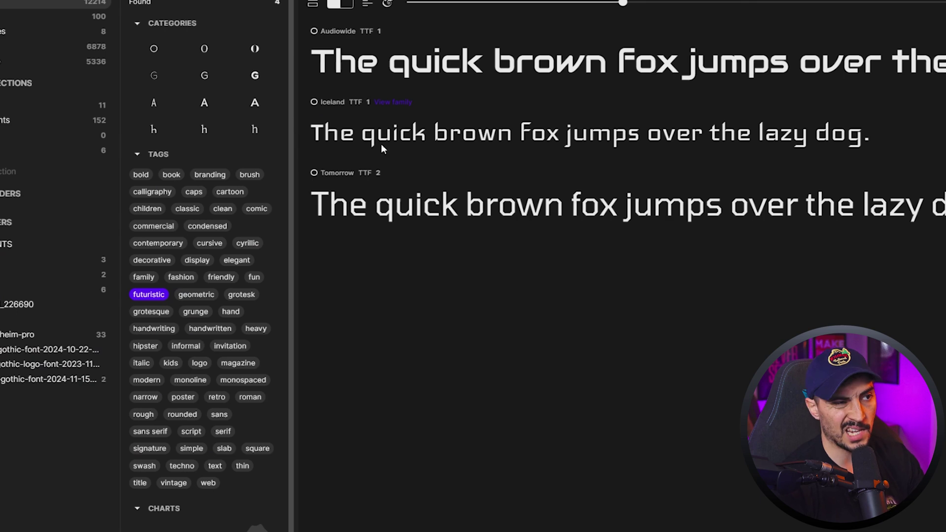
click(397, 104)
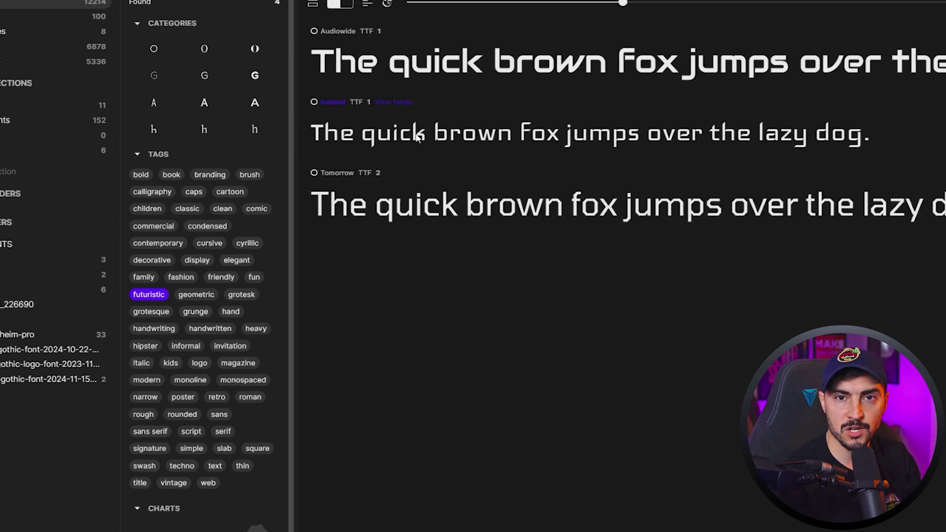
right_click(451, 126)
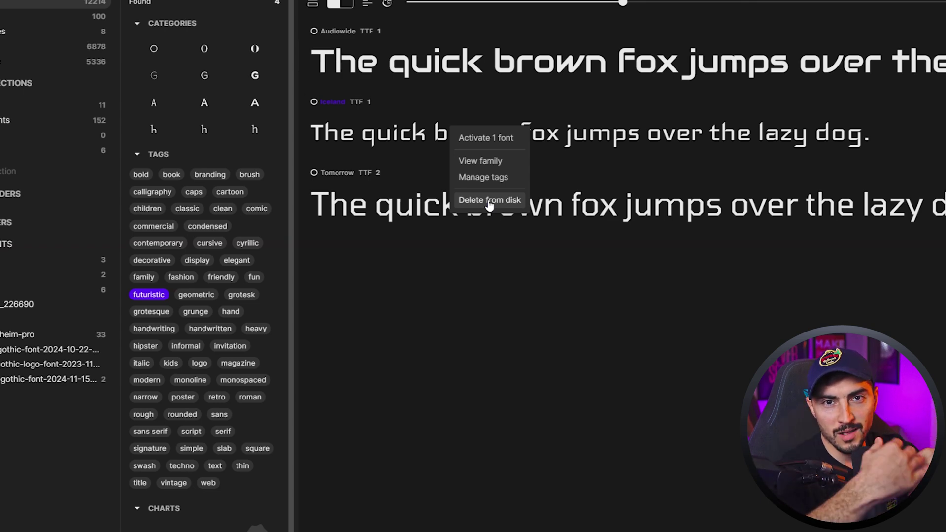
click(544, 425)
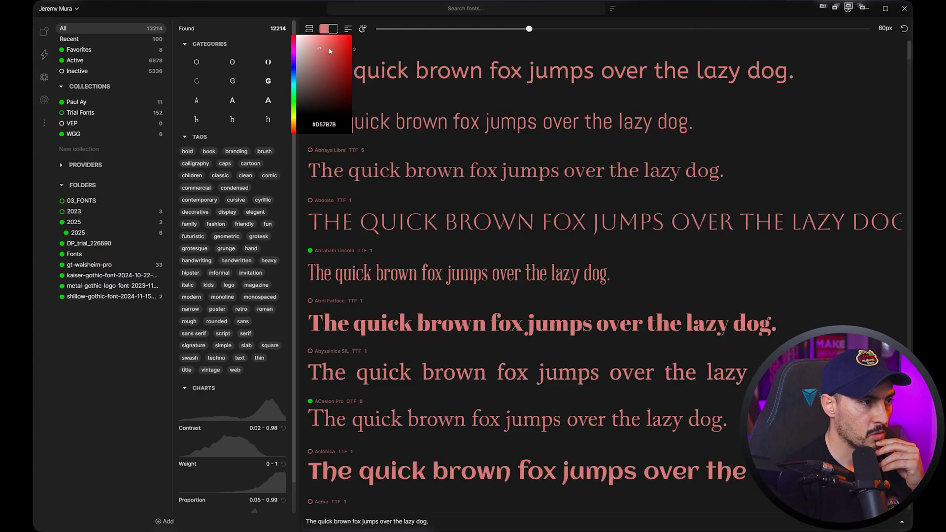
Step: Recolor the font preview text to teal and adjust the preview's background color
click(326, 30)
click(327, 30)
mouse_move(344, 60)
mouse_down()
mouse_move(326, 69)
mouse_move(333, 56)
mouse_up()
click(294, 85)
click(334, 30)
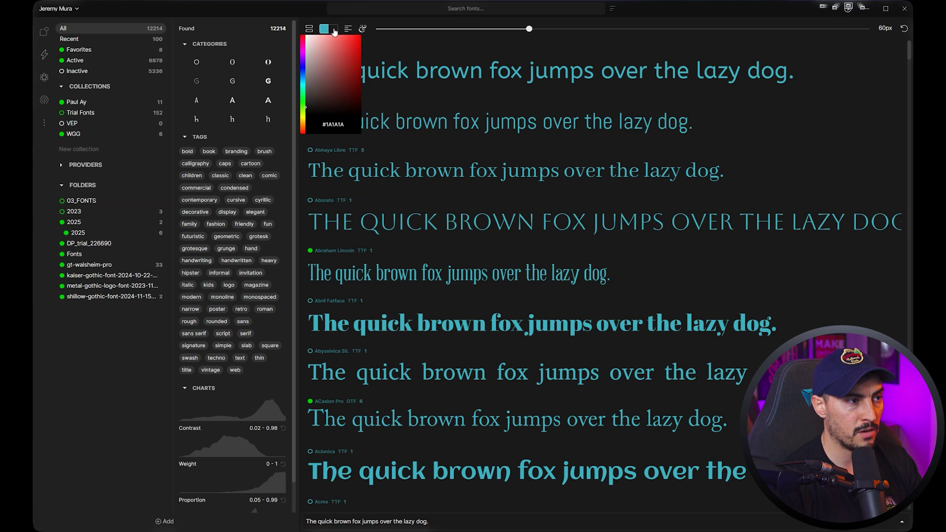
mouse_move(320, 116)
mouse_down()
mouse_move(285, 33)
mouse_move(363, 35)
mouse_move(306, 129)
mouse_move(298, 110)
mouse_up()
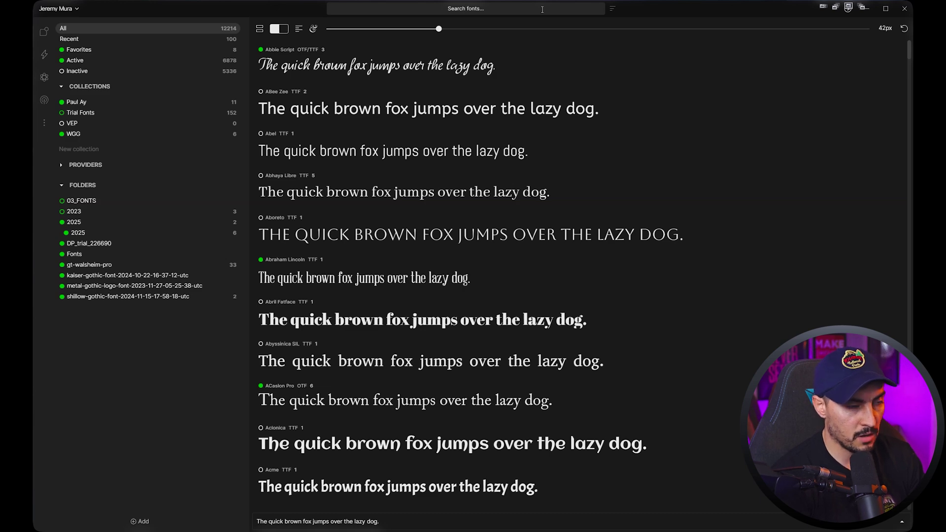
Step: Search for "figtree", open the Figtree family's styles and deactivate Figtree Bold Italic
text(tree)
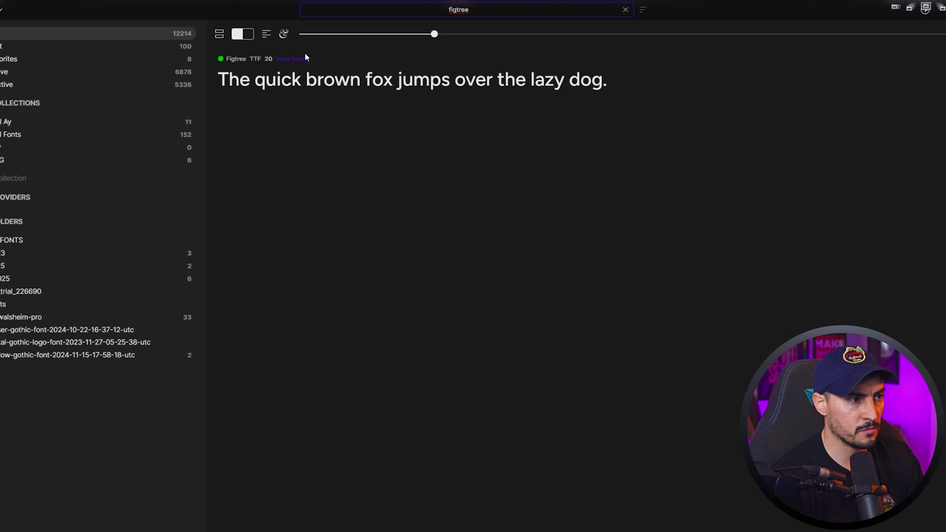
click(302, 59)
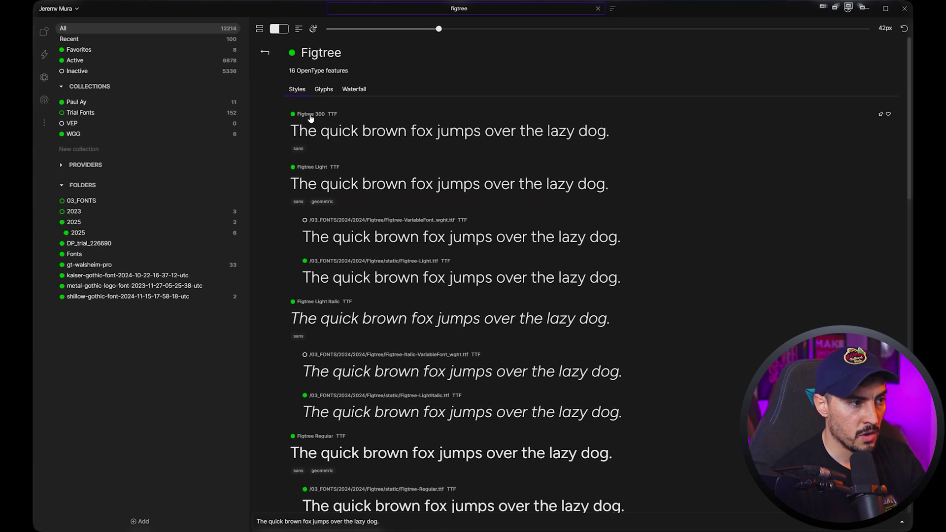
scroll(305, 144, down, 15)
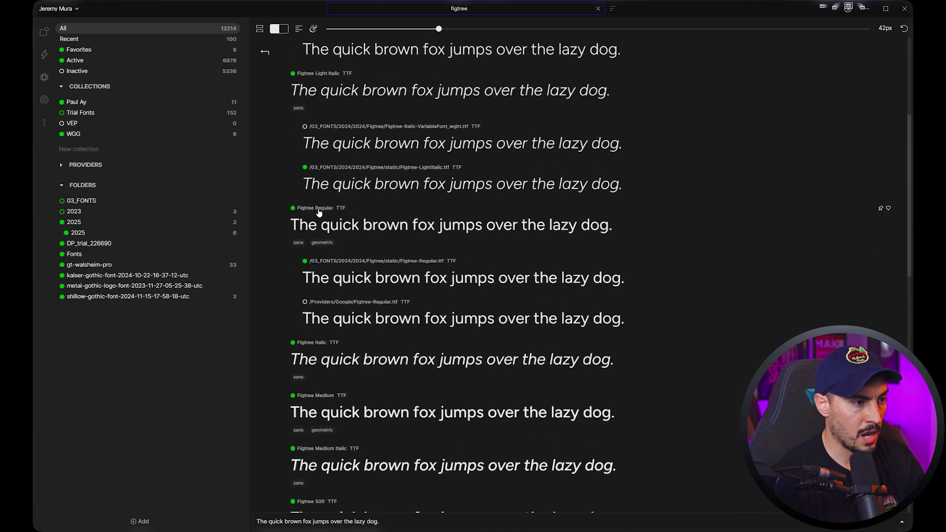
scroll(325, 227, down, 4)
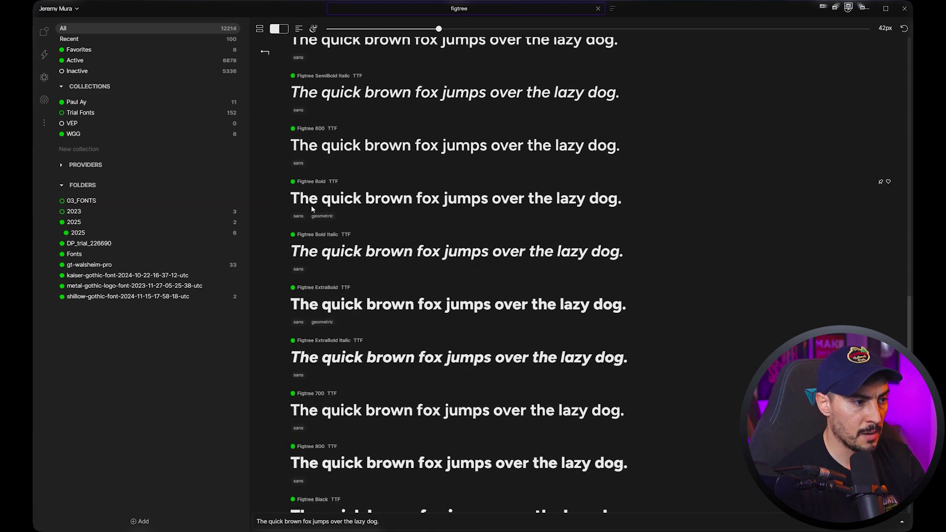
click(293, 235)
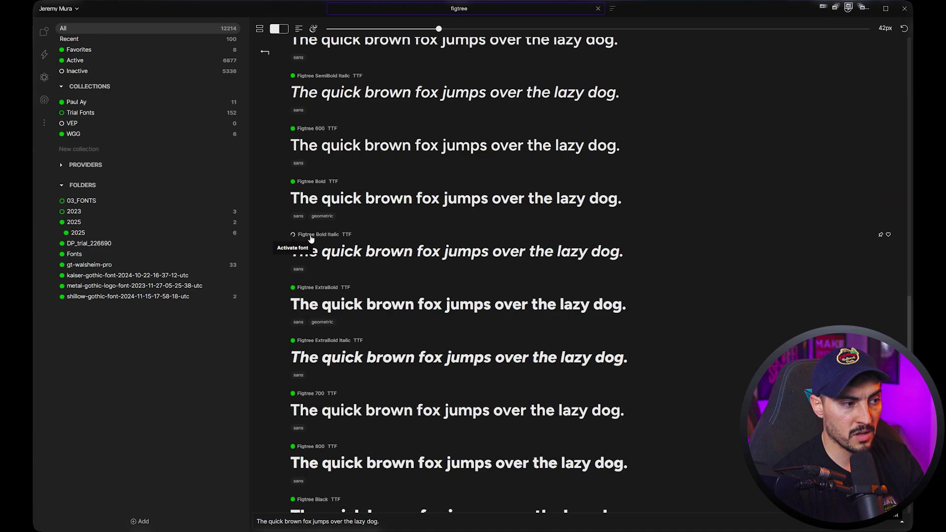
scroll(394, 239, up, 10)
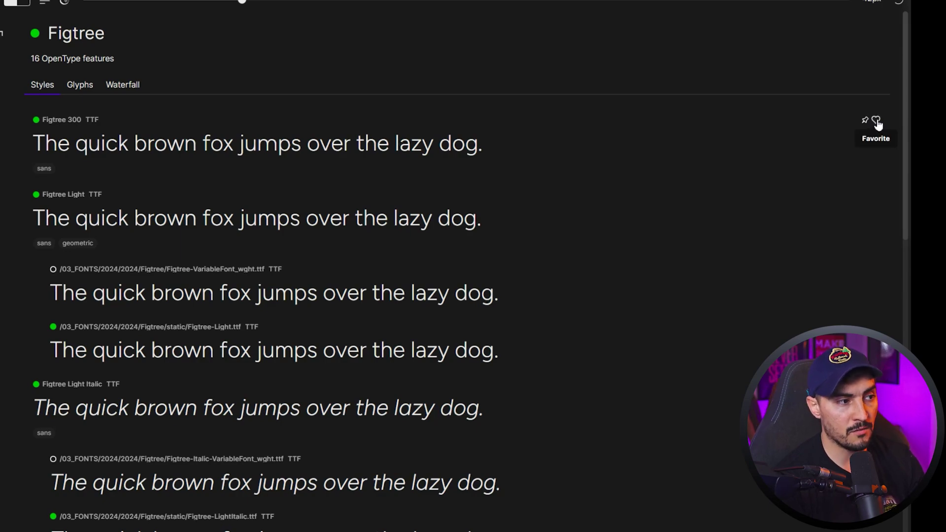
Step: Favorite and pin Figtree Regular, check the Favorites list and return to all fonts
scroll(86, 453, down, 3)
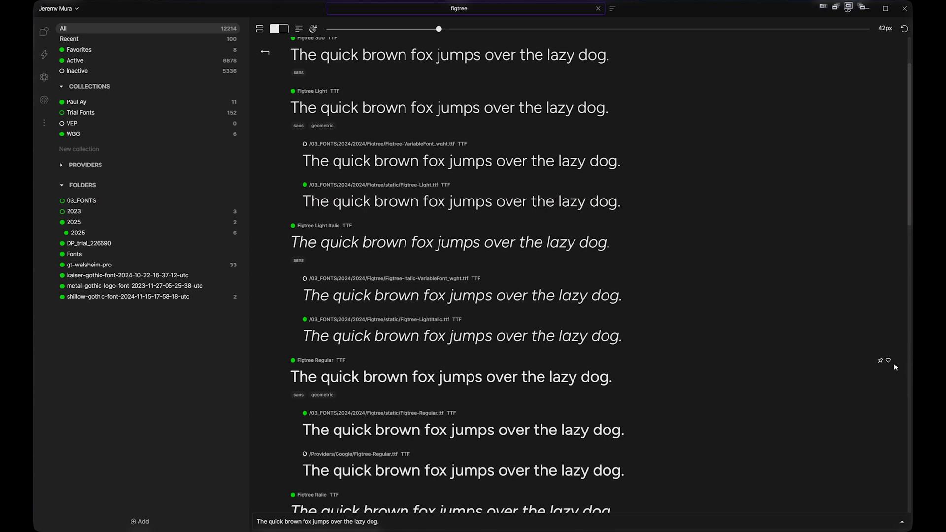
click(889, 362)
click(171, 46)
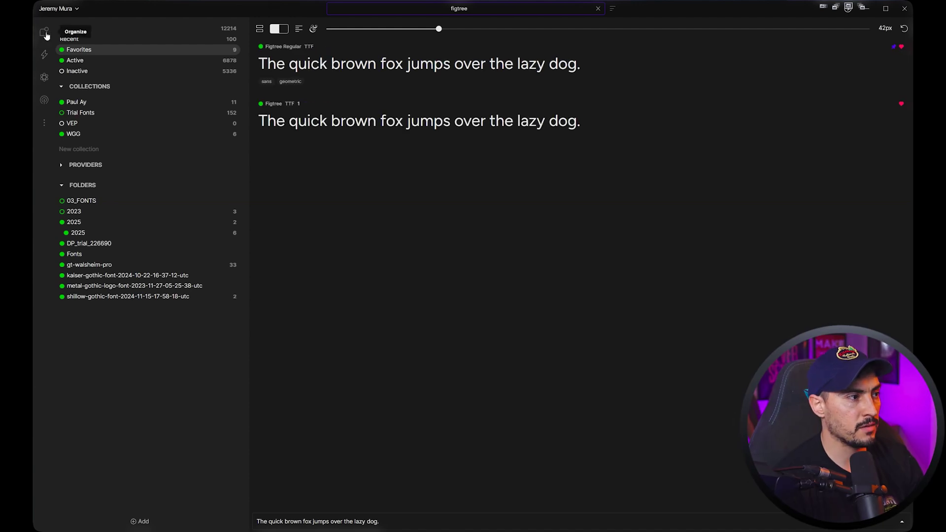
click(77, 32)
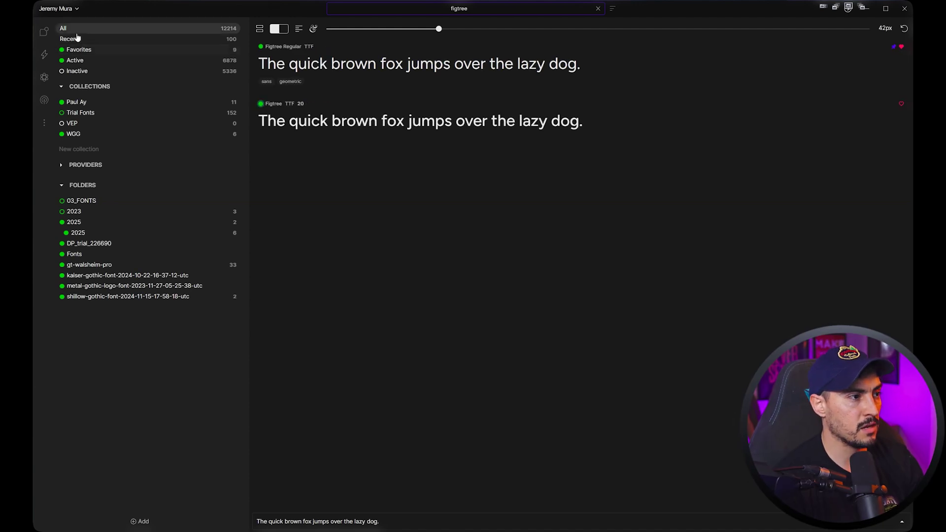
Step: Clear the search, find "figtree" again and copy the © character from the Figtree Medium glyphs
click(599, 10)
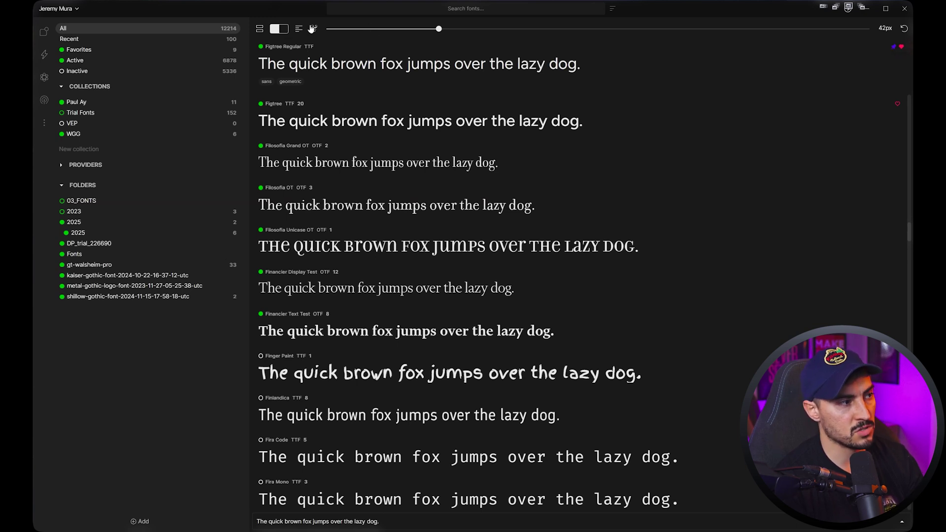
text(figt)
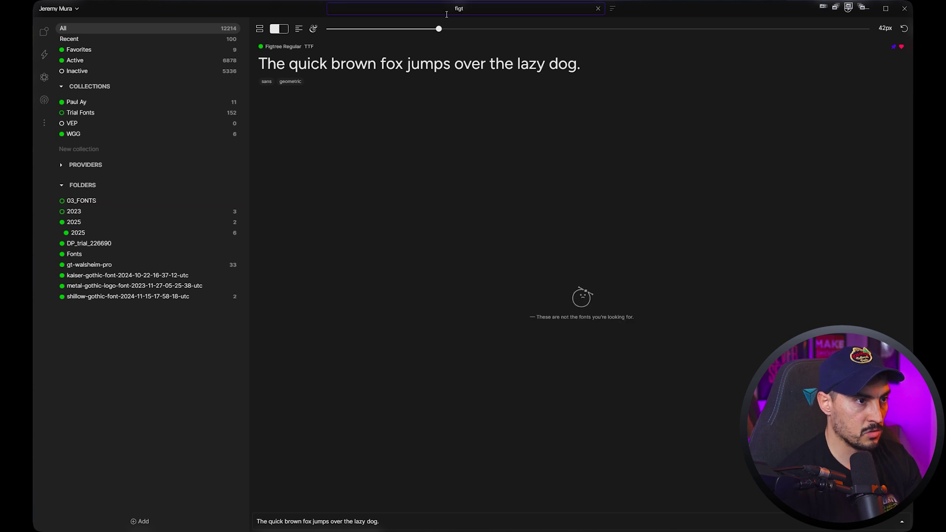
text(erree)
click(291, 47)
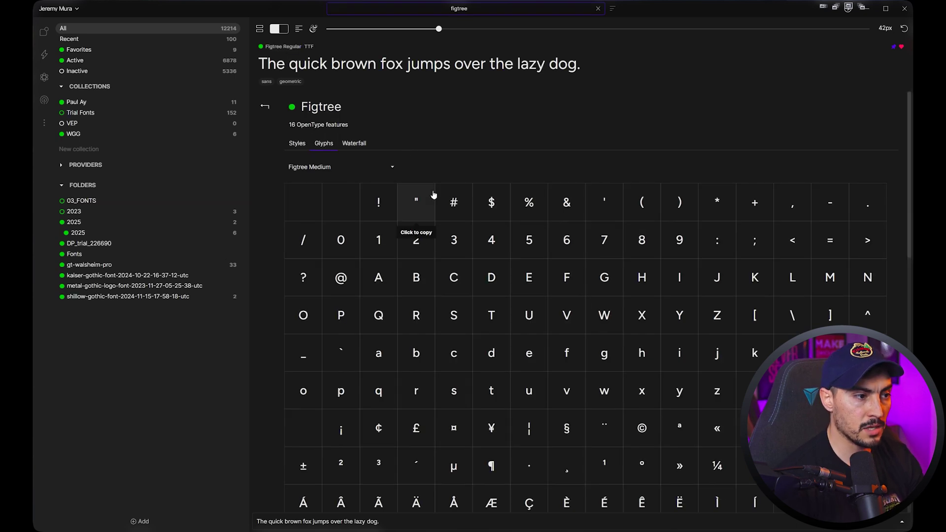
scroll(601, 231, down, 4)
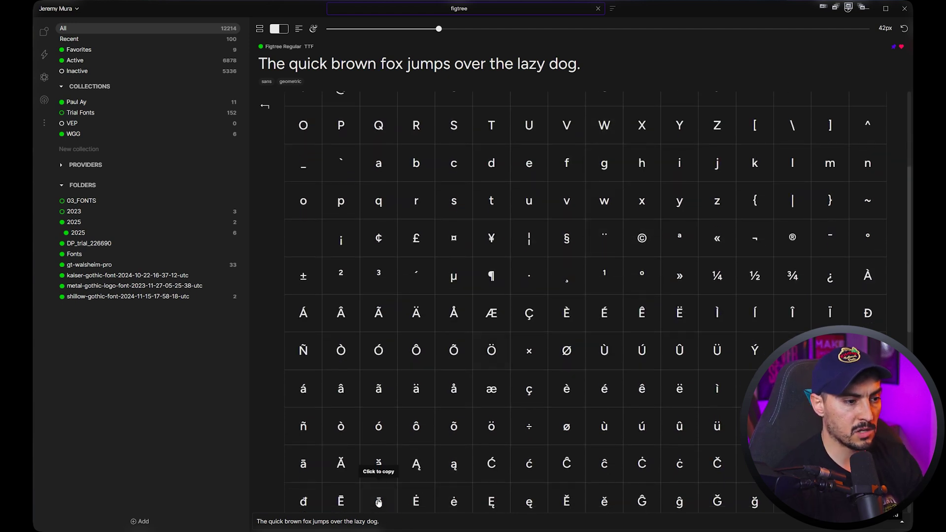
Step: Switch to Illustrator and paste the copied © glyph onto the empty canvas above the Our Colors artboard
click(409, 526)
drag(539, 114, 516, 260)
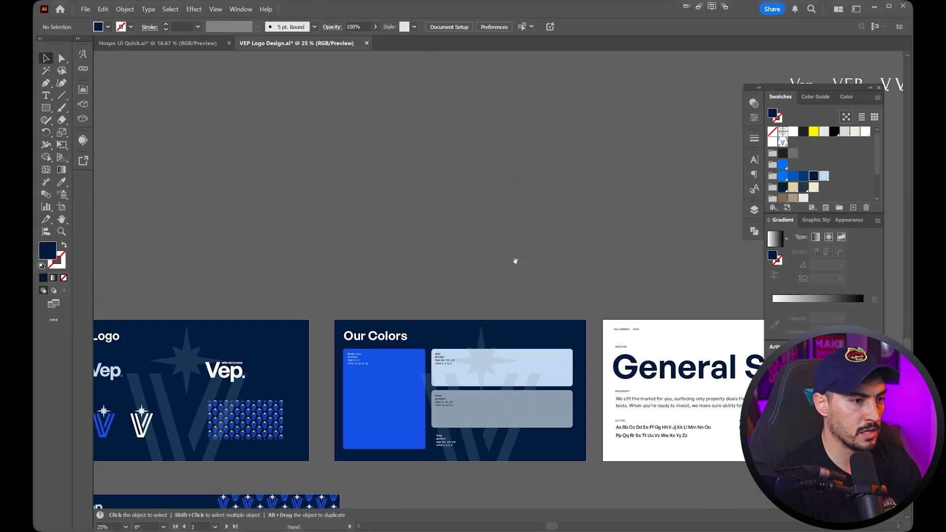
scroll(501, 239, up, 2)
key(ctrl+v)
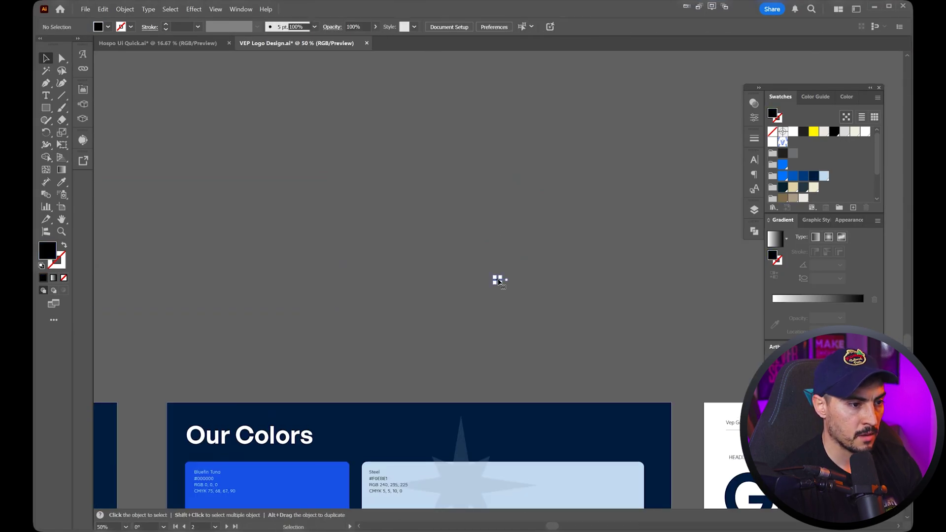
Step: Enlarge the pasted © glyph to about 139.5 pt and fill it with off-white
drag(503, 277, 537, 255)
key(ctrl+shift+o)
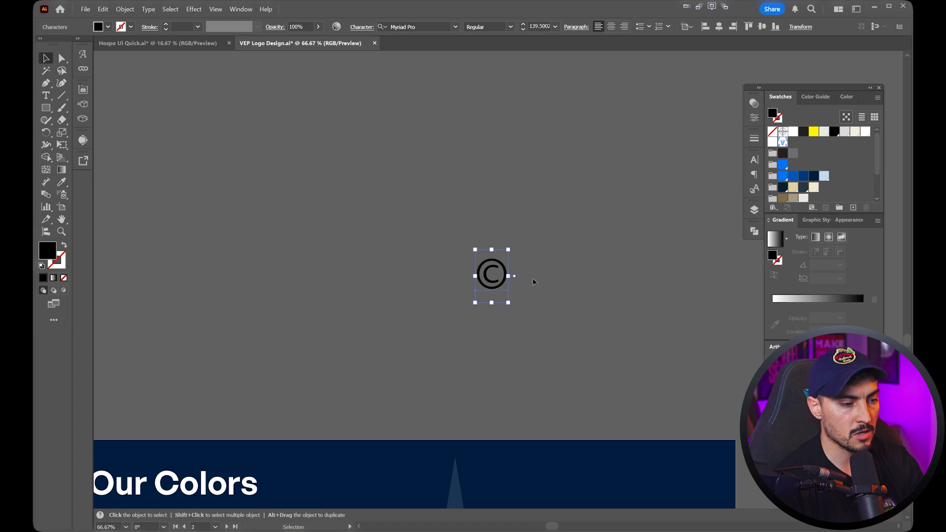
click(783, 164)
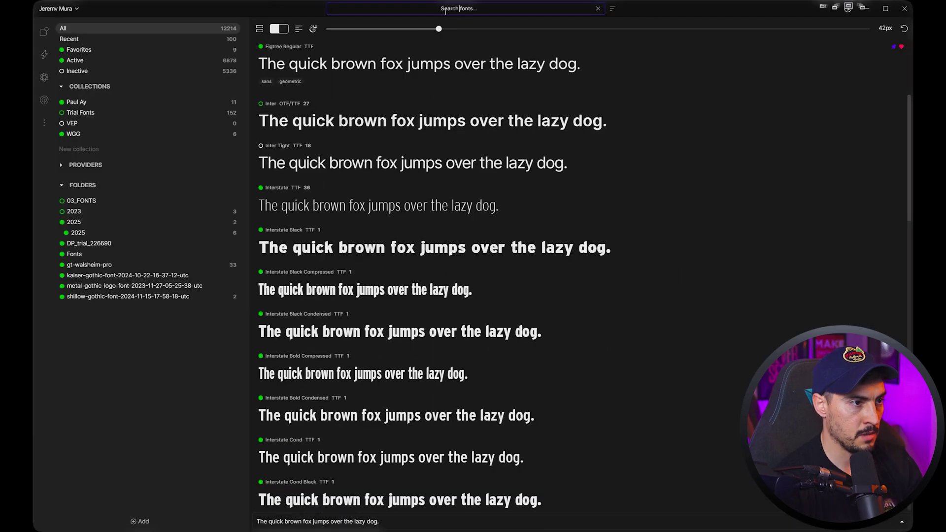
Step: In FontBase, browse the recent fonts, search all fonts for "serif" and copy the @ character from the Inria Serif Italic glyphs
key(BackSpace)
click(87, 39)
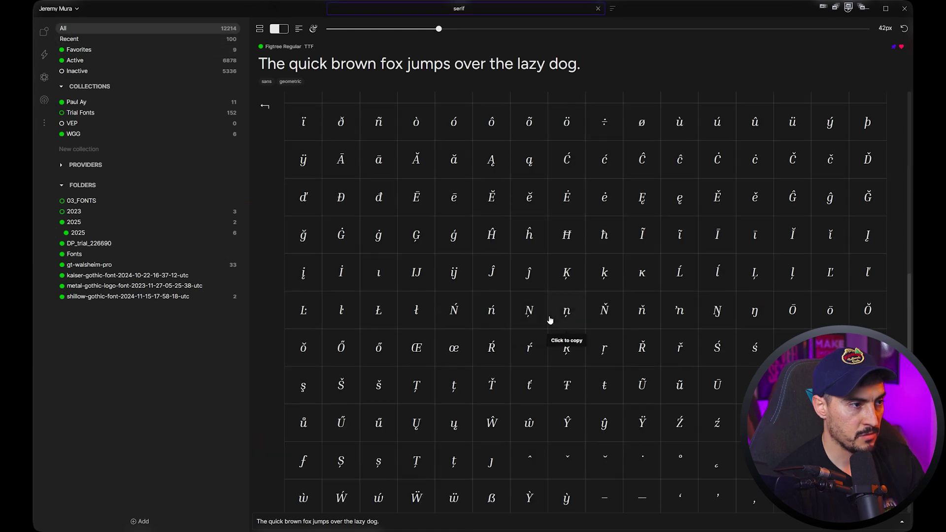
scroll(563, 315, down, 2)
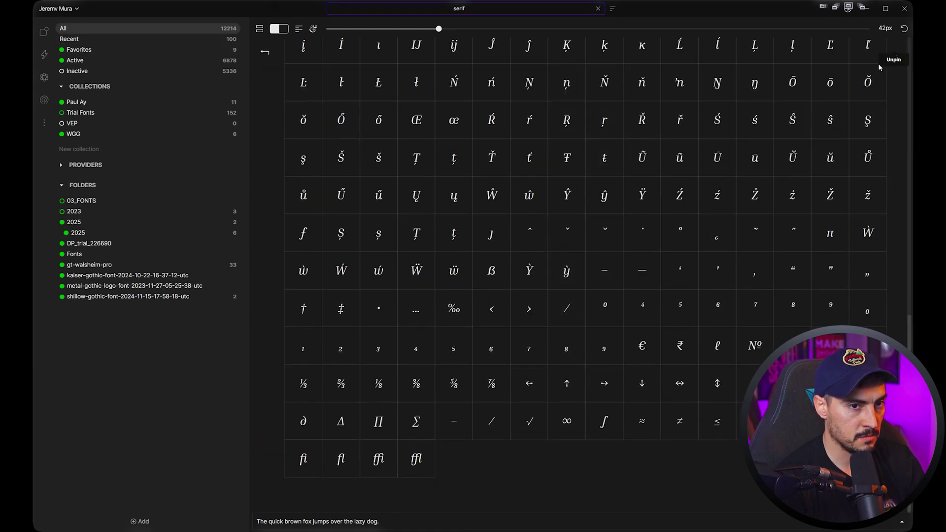
scroll(387, 260, up, 10)
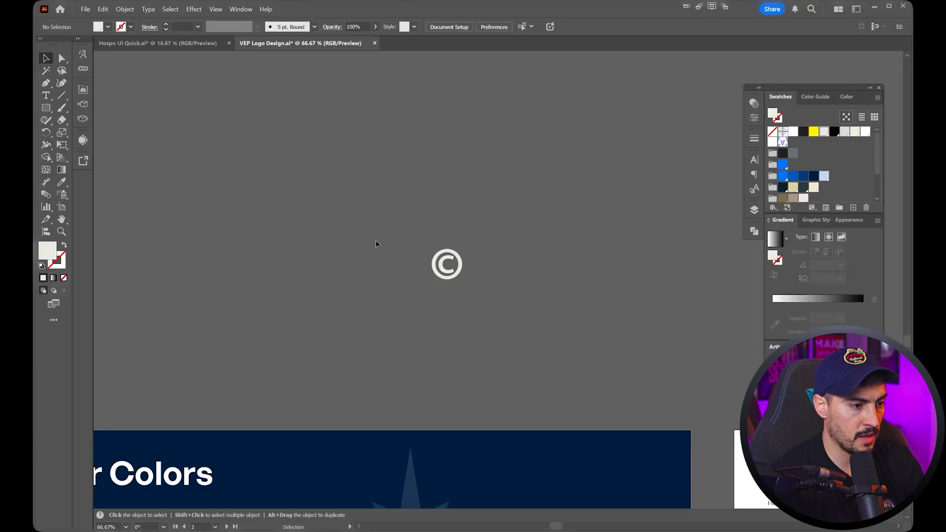
Step: Switch to Illustrator and place the copied @ glyph beside the ©, enlarged to about 169 pt
key(t)
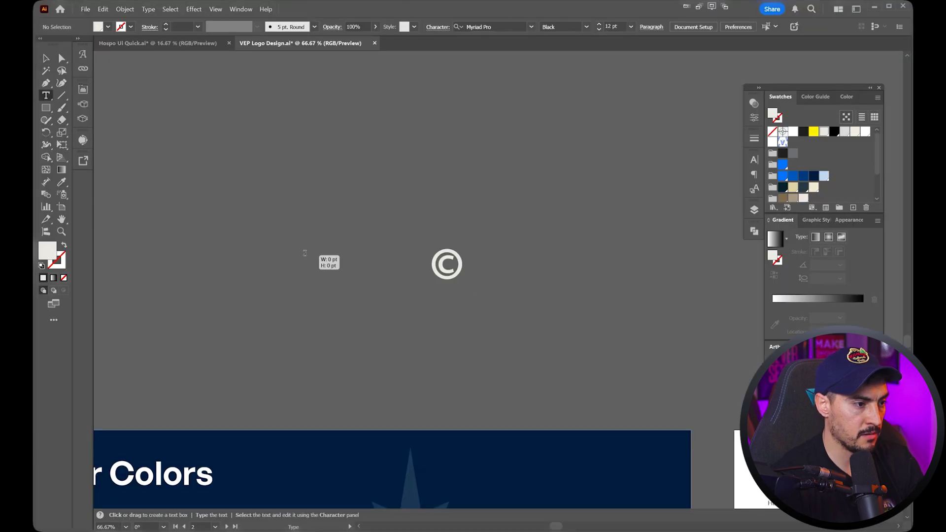
key(Escape)
drag(310, 257, 374, 295)
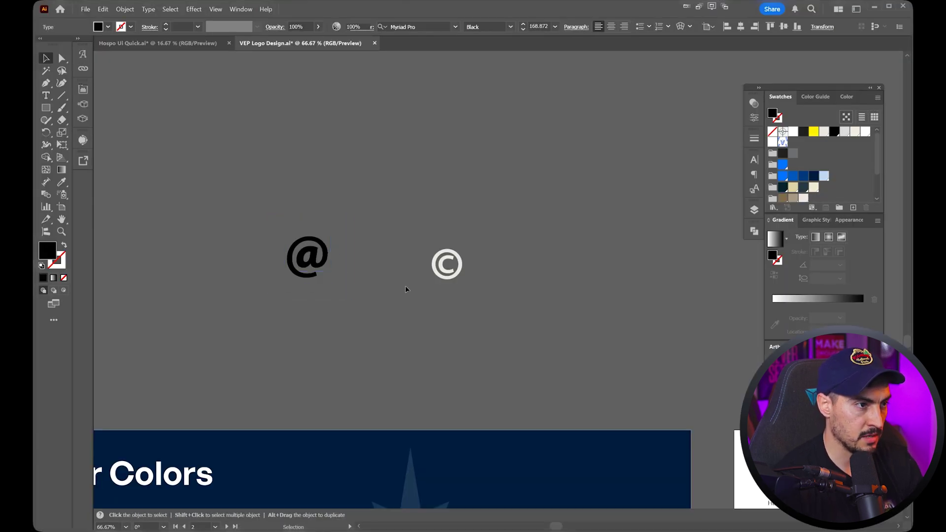
key(ctrl+=)
double_click(346, 255)
key(Escape)
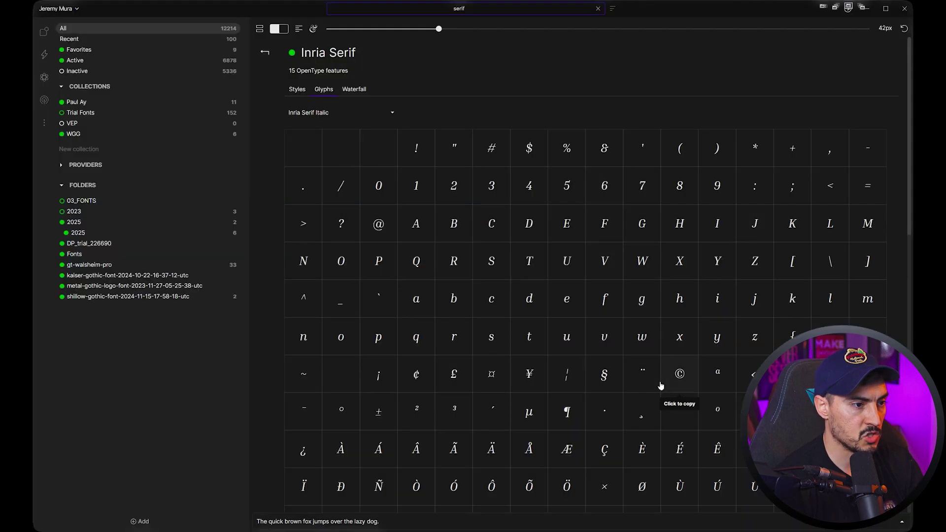
Step: Return to FontBase, look over Inria Serif Italic's glyphs and compare the family's styles, including Bold, in the Waterfall view
scroll(586, 382, down, 6)
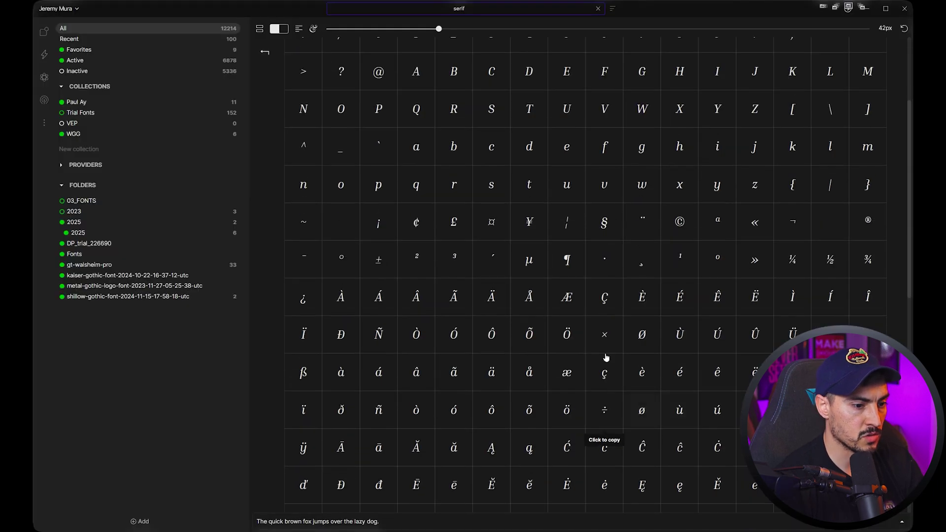
scroll(585, 383, up, 5)
scroll(634, 408, up, 4)
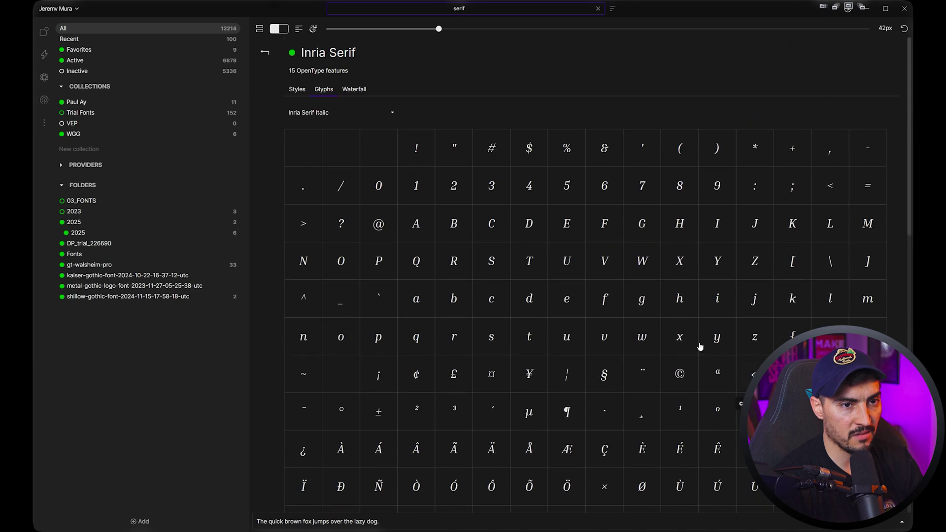
click(355, 89)
click(382, 116)
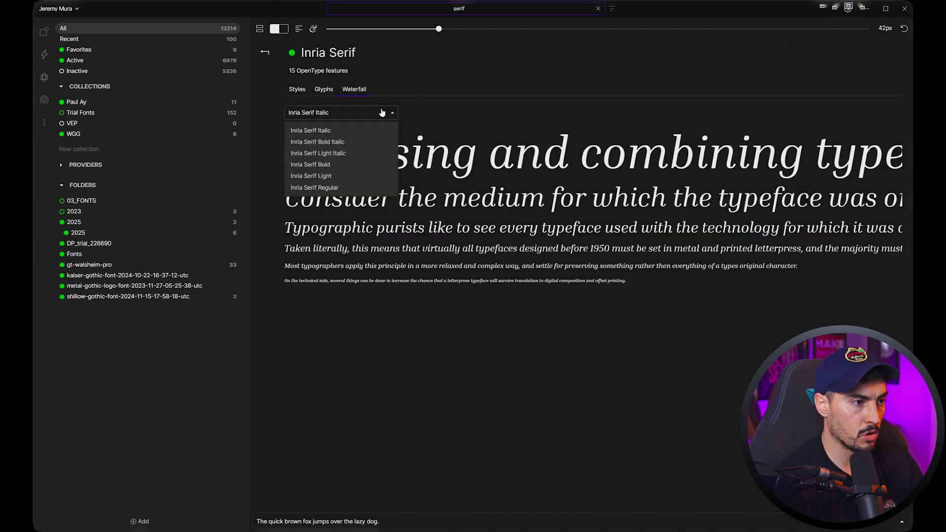
click(352, 140)
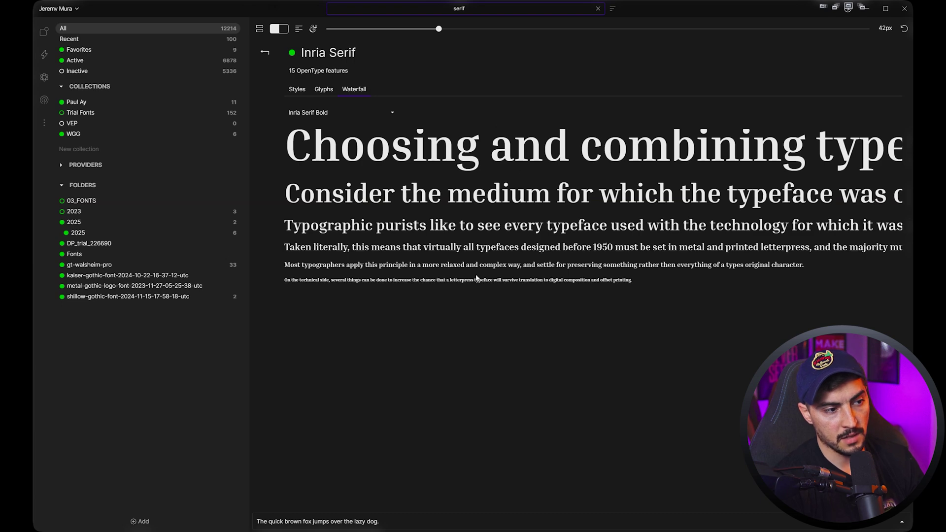
click(374, 117)
click(374, 206)
click(382, 113)
click(345, 172)
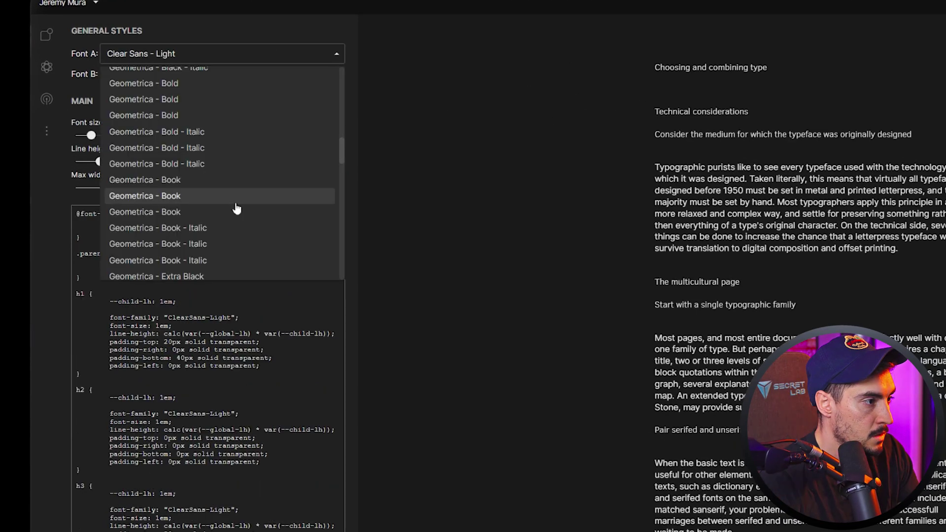
Step: Set Font A to Geometrica - Extra Bold and Font B to Alegreya Sans - 500 in the general styles
scroll(237, 207, down, 5)
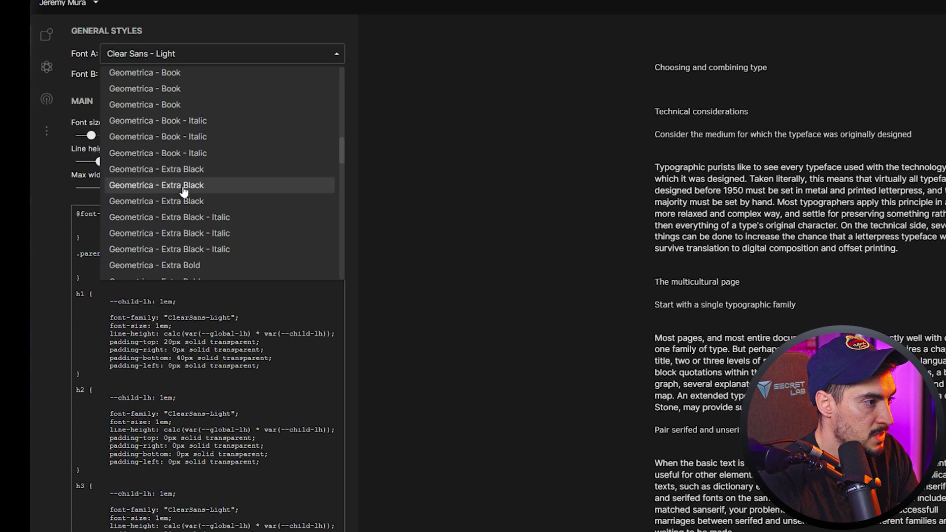
click(192, 265)
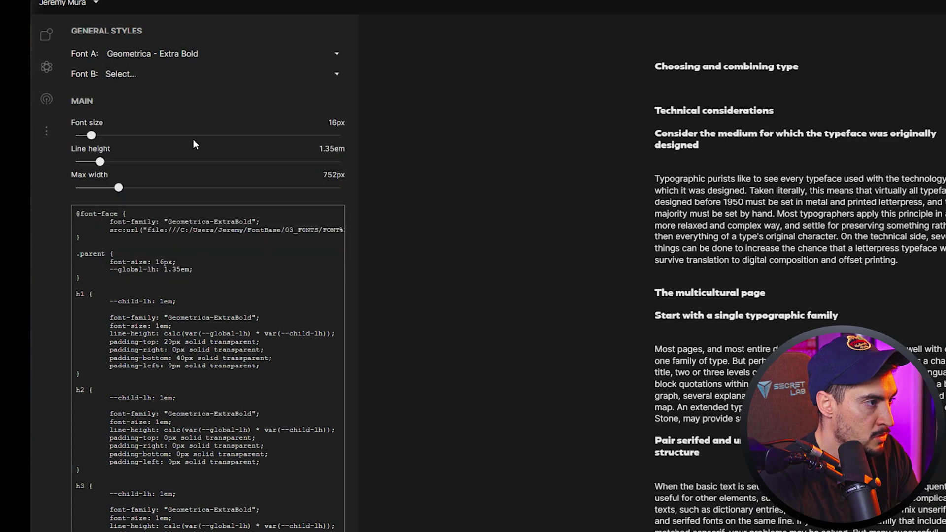
click(135, 81)
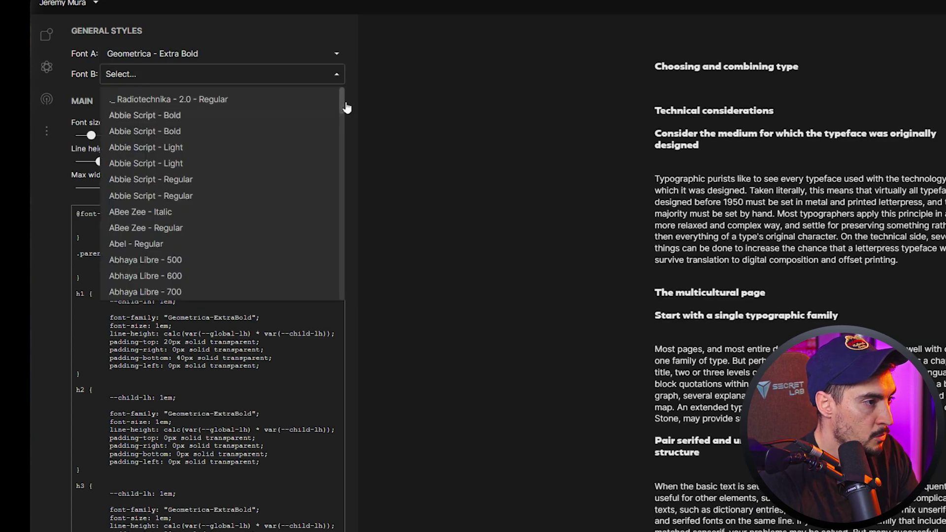
scroll(259, 247, down, 4)
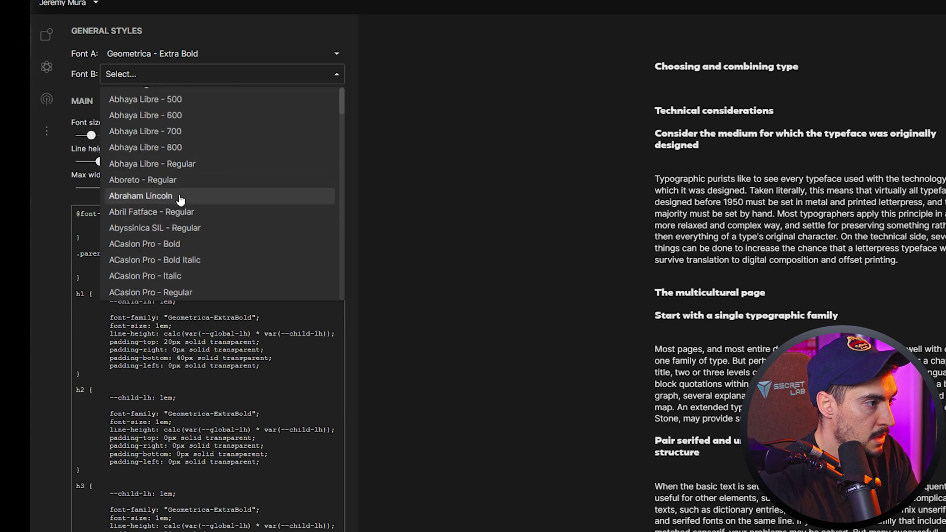
scroll(183, 195, down, 10)
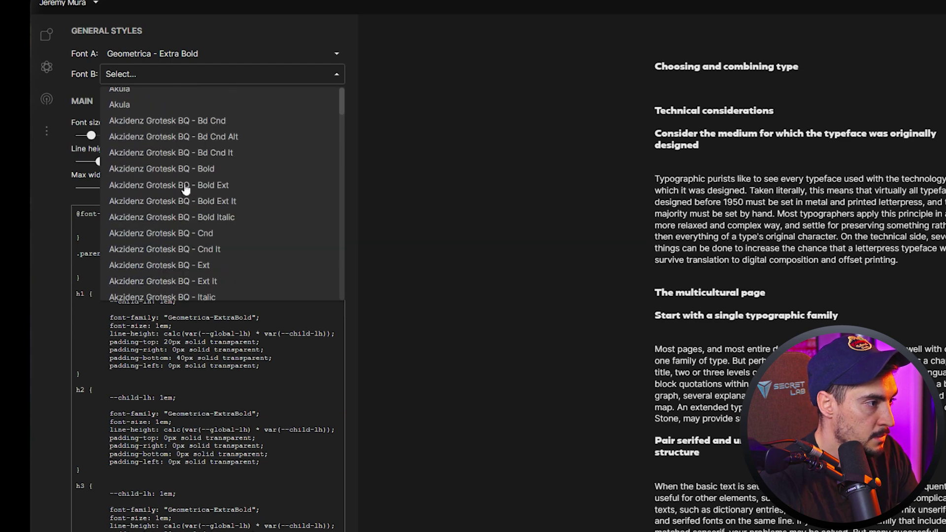
scroll(197, 192, down, 10)
click(184, 157)
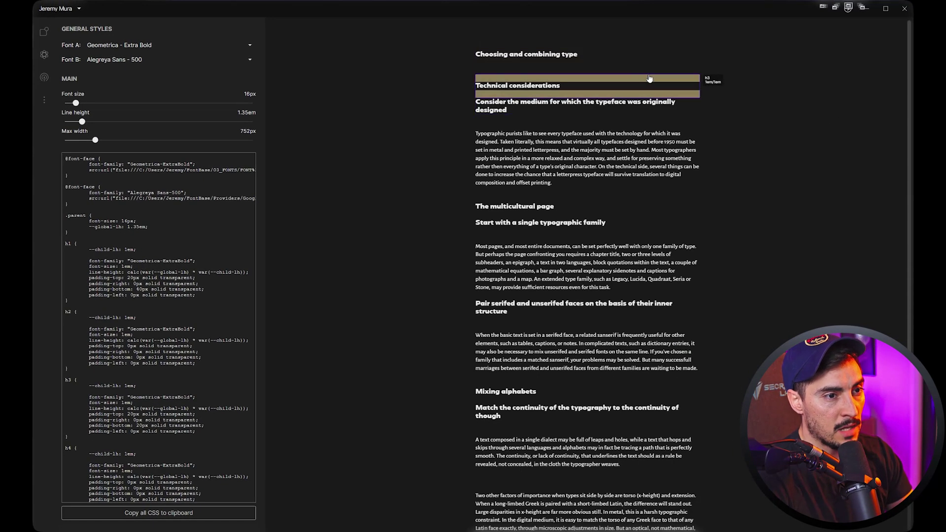
Step: Inspect the separate styles of the H3 subheading and the body paragraph, ending on the H1 title
click(661, 56)
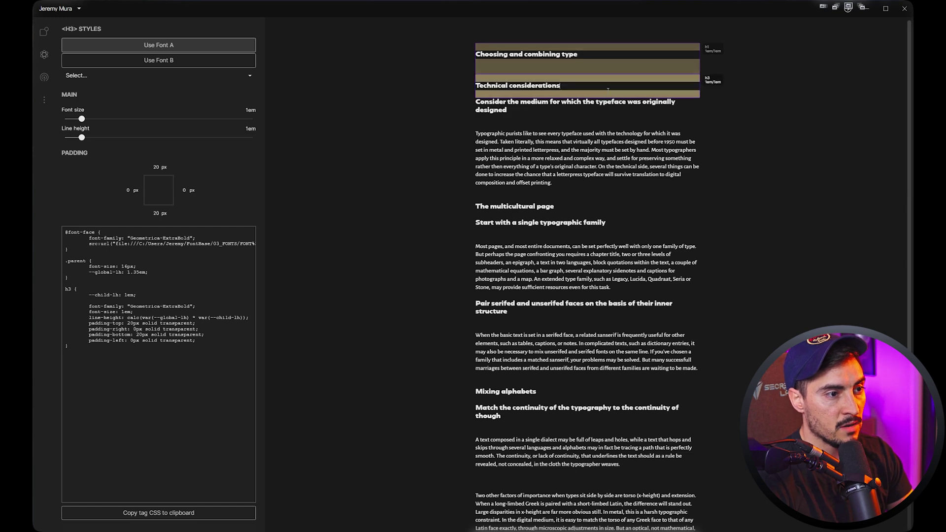
click(644, 133)
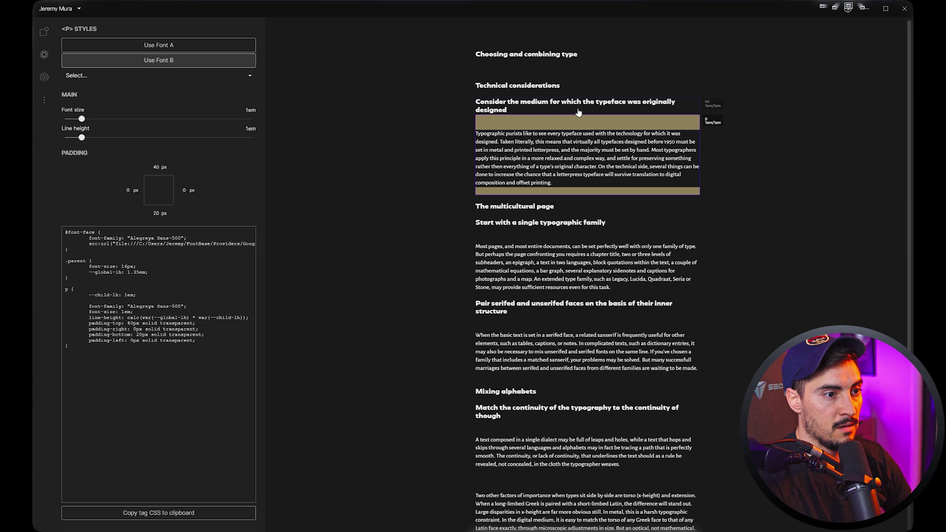
click(488, 87)
click(474, 73)
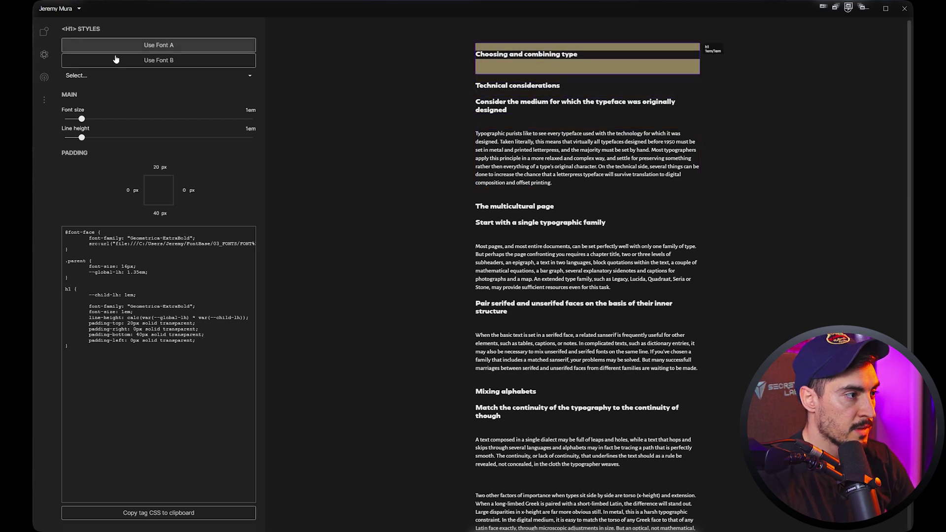
Step: Try Font B on the H1 title and switch it back to Font A
click(123, 79)
click(126, 21)
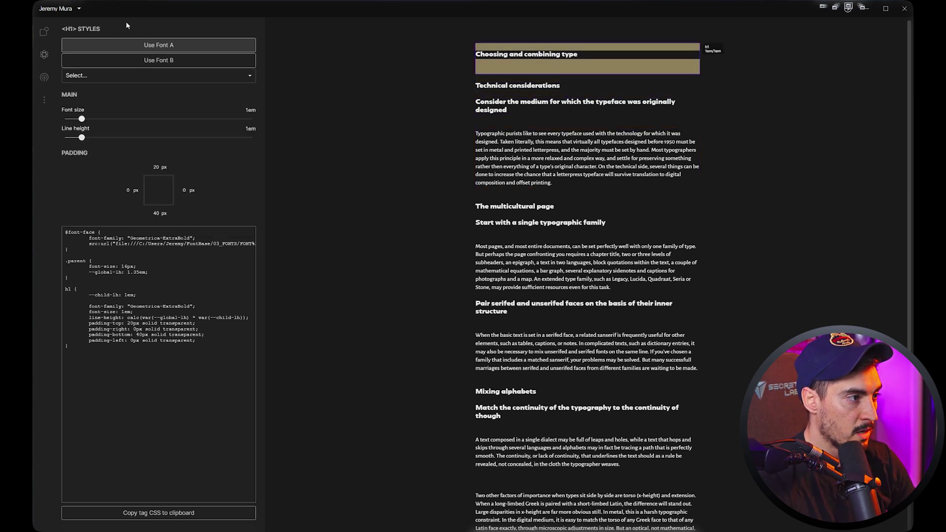
click(167, 65)
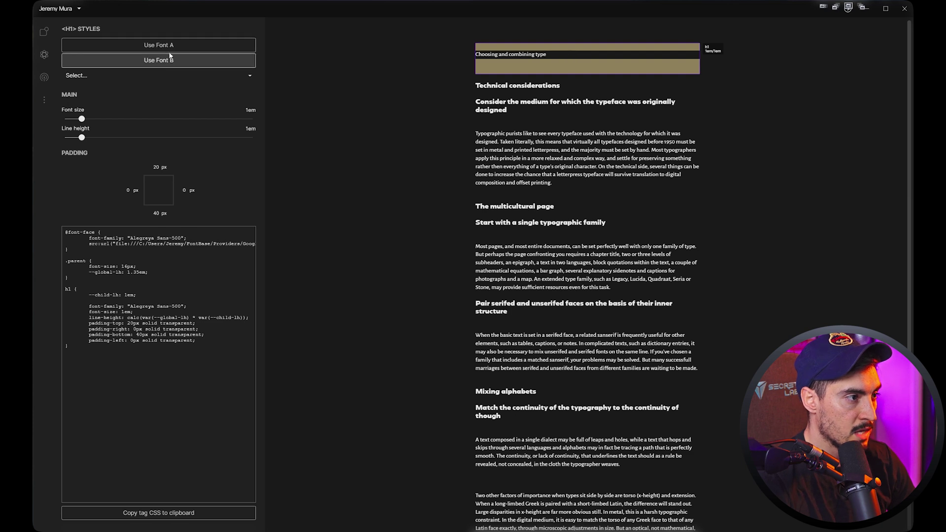
click(169, 46)
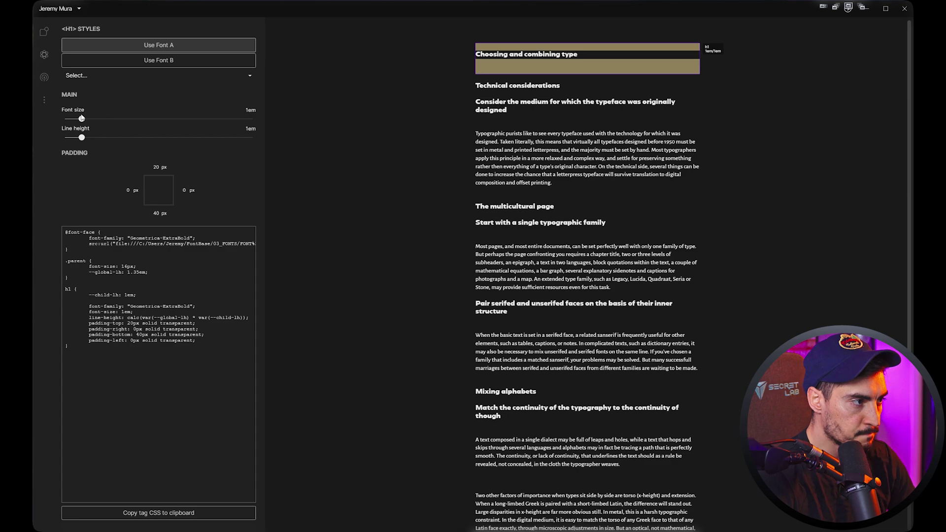
Step: Set the H1 title to 1.8em font size and 3.1em line height, with 45 px padding above and below
drag(82, 118, 122, 138)
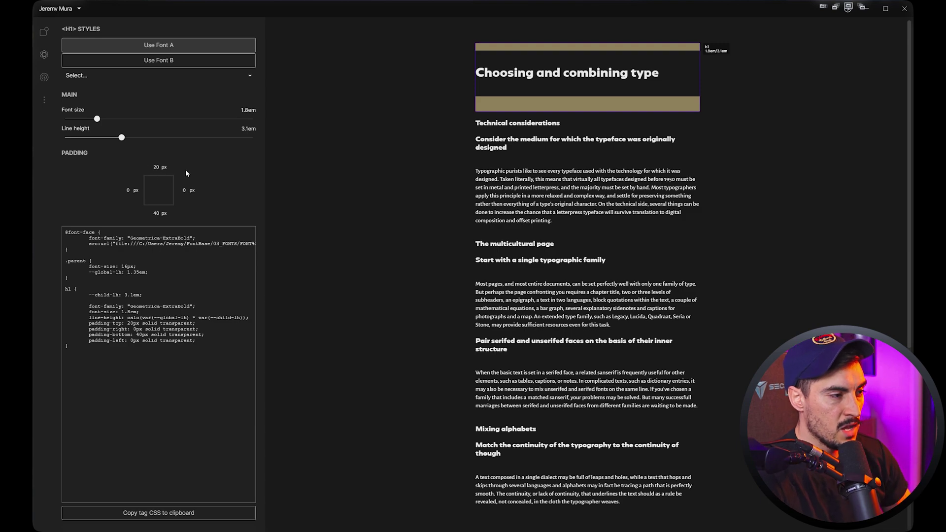
mouse_move(157, 167)
mouse_down()
mouse_move(183, 168)
mouse_move(159, 175)
mouse_up()
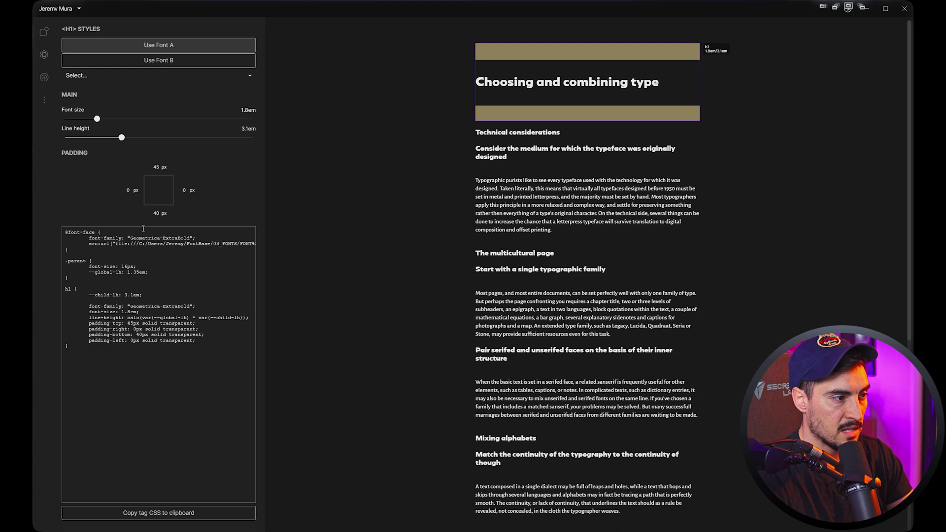
drag(156, 214, 163, 217)
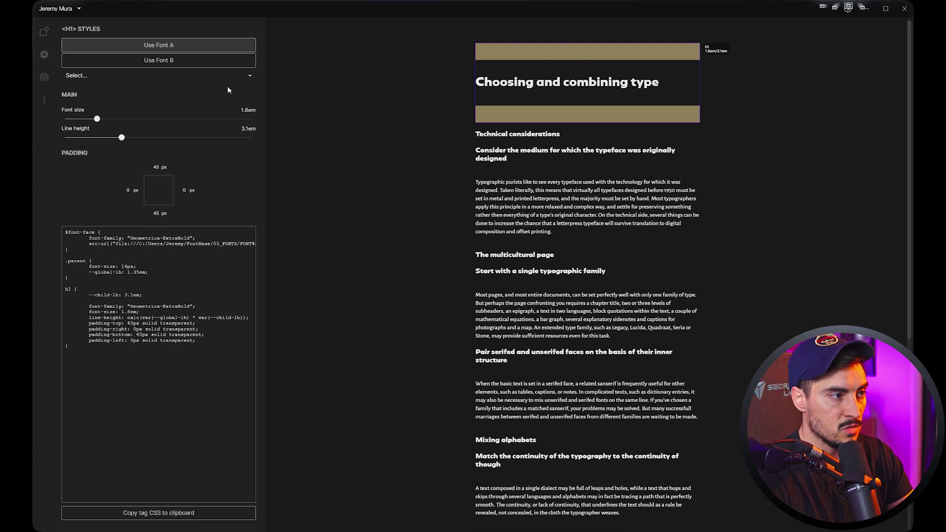
click(74, 29)
click(564, 82)
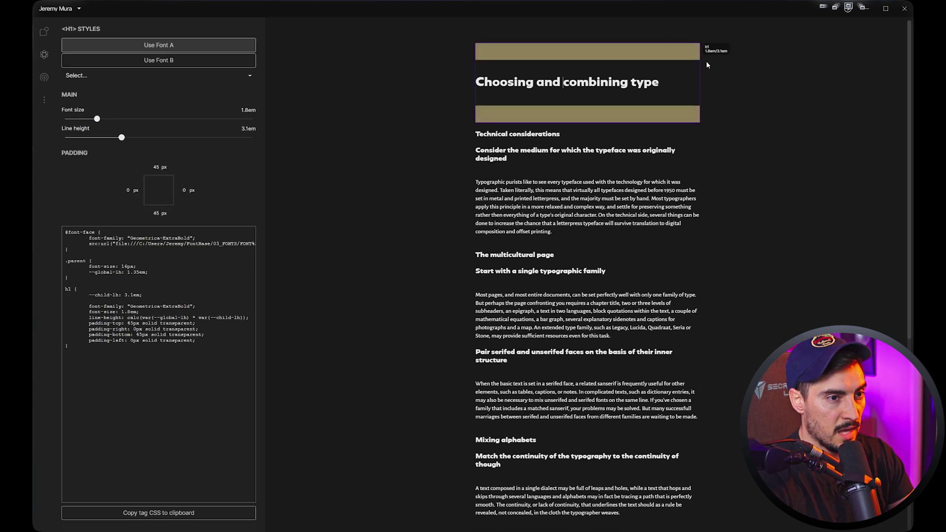
Step: Set the general font size to 20px, line height to 1.25em and maximum width to 1100px
click(365, 101)
mouse_move(75, 103)
mouse_down()
mouse_move(182, 105)
mouse_move(76, 112)
mouse_up()
mouse_move(81, 121)
mouse_down()
mouse_move(163, 121)
mouse_move(79, 121)
mouse_up()
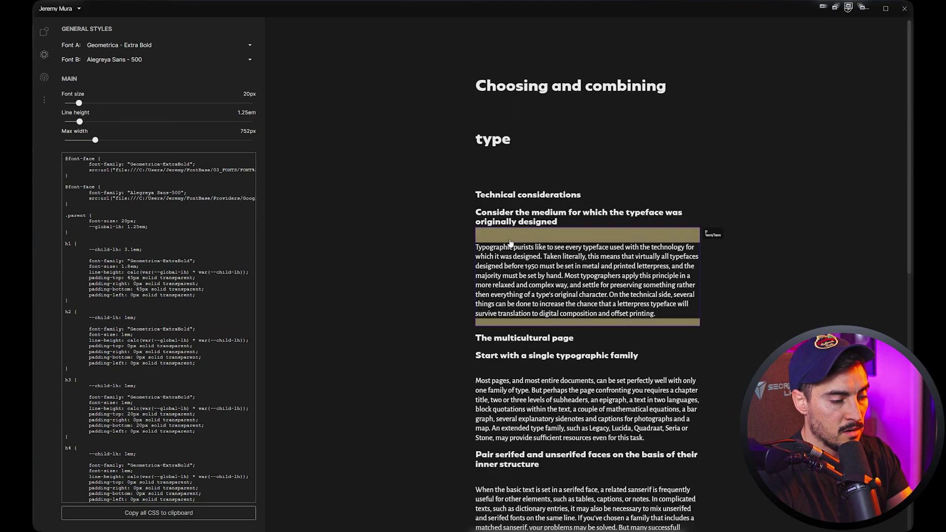
drag(98, 142, 137, 147)
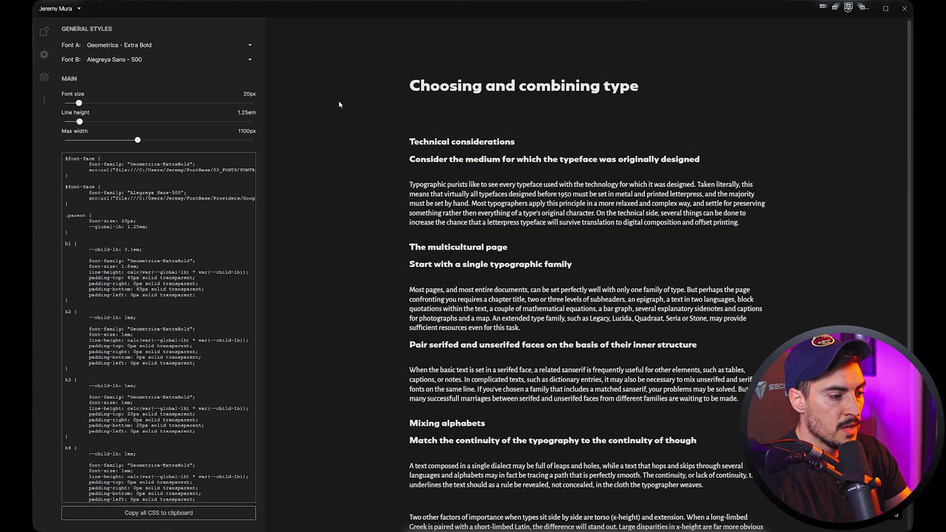
Step: Look through the generated CSS code for all text styles
scroll(158, 296, down, 5)
drag(162, 408, 130, 215)
scroll(132, 250, up, 5)
click(132, 250)
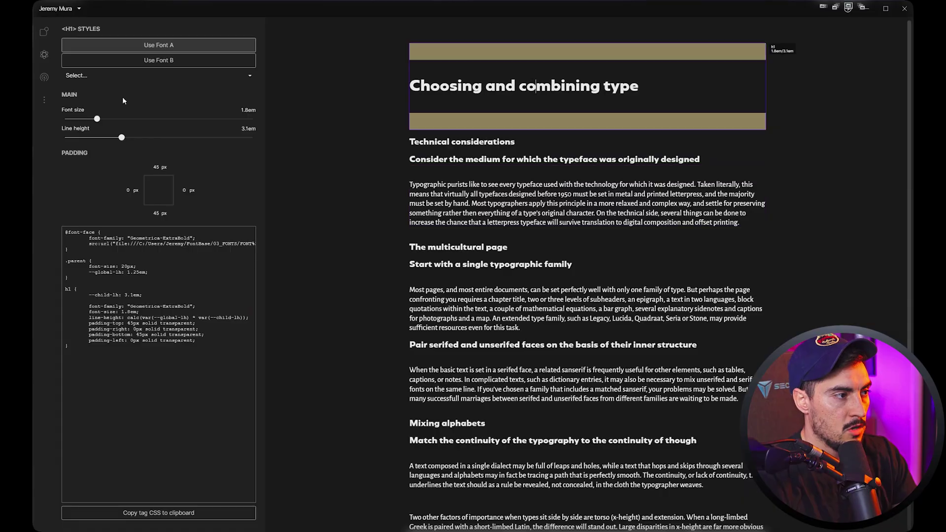
Step: Set the H1 font size to 2.4em and give H3 a 1.5em font size with 1.7em line height
drag(97, 119, 109, 118)
click(474, 161)
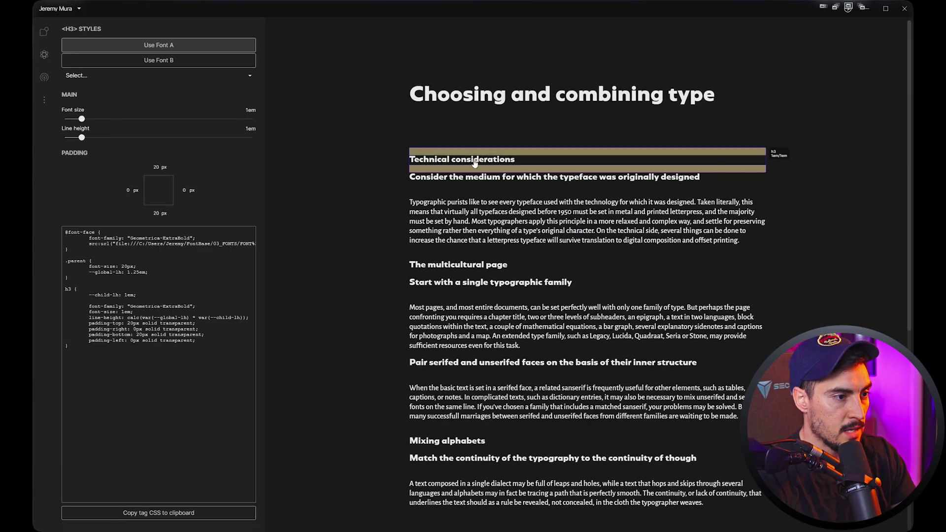
click(94, 138)
Step: Set the body paragraph's line height to 1.3em
drag(82, 119, 88, 138)
click(433, 226)
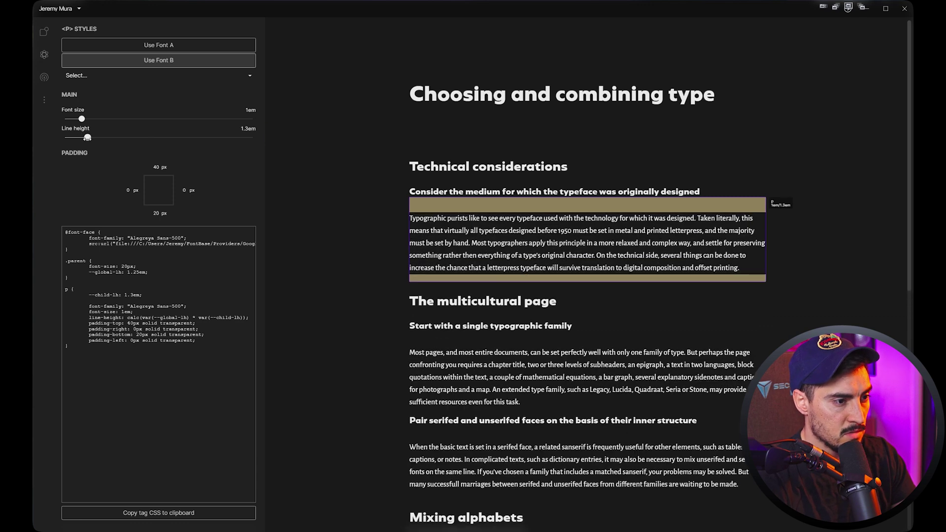
click(469, 147)
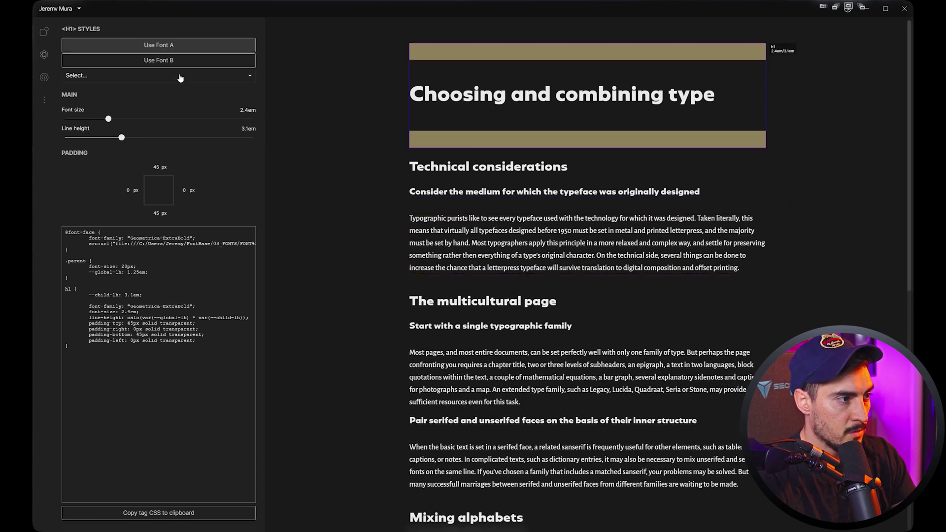
Step: Replace Font B with Sybilla Pro Condensed - Thin in the general styles
click(347, 72)
click(129, 59)
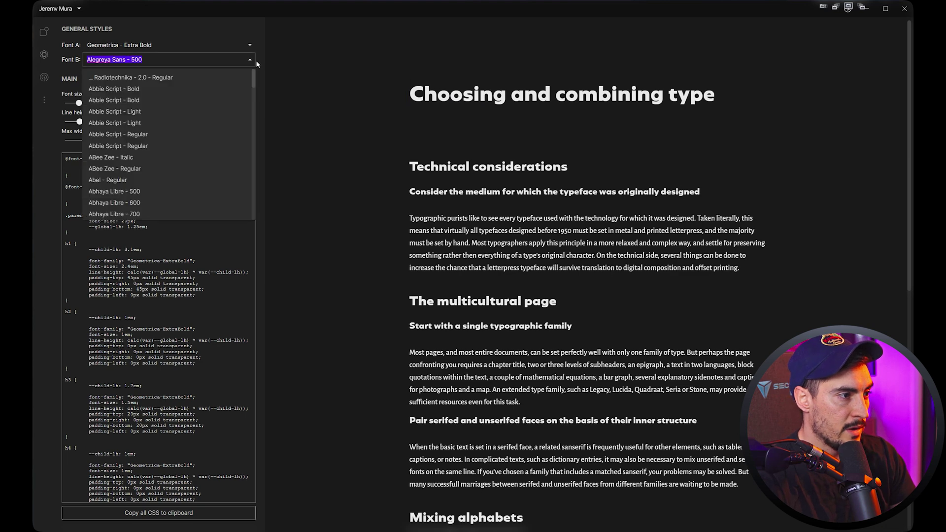
scroll(247, 96, down, 20)
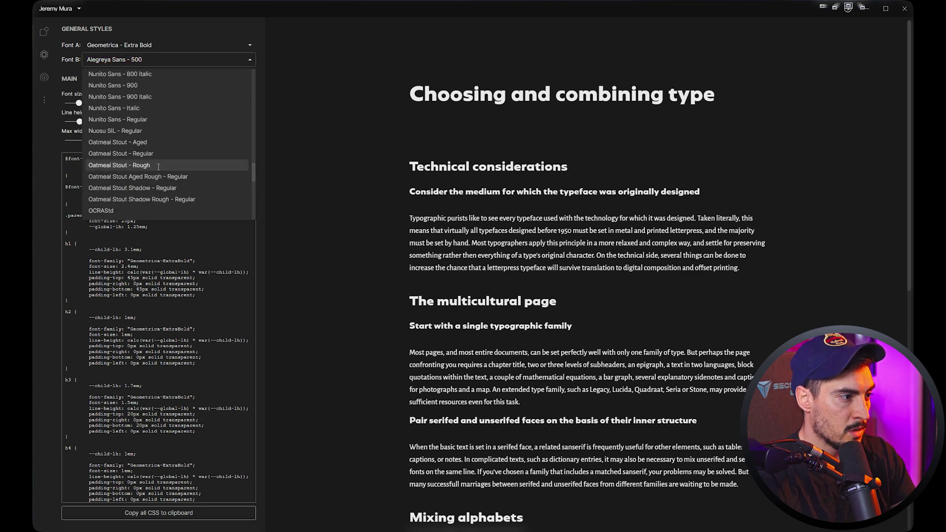
click(159, 167)
click(246, 59)
drag(253, 79, 251, 188)
click(215, 139)
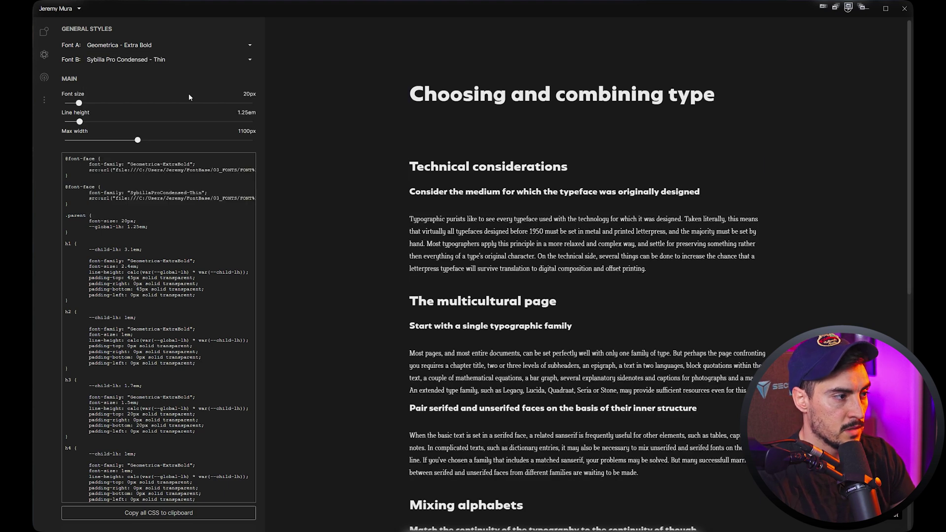
Step: Choose a different heading typeface from further down Font A's list and review the sample page
click(119, 45)
drag(253, 71, 252, 139)
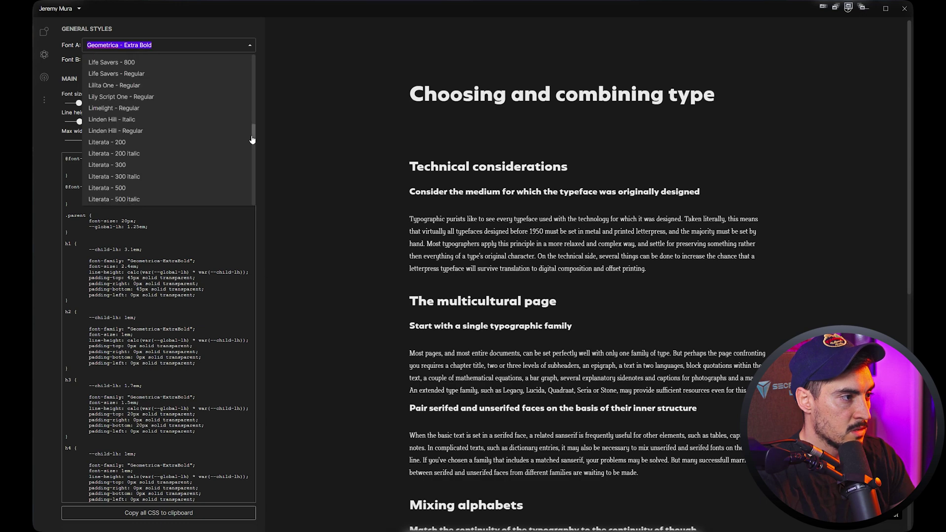
click(117, 64)
scroll(646, 395, down, 7)
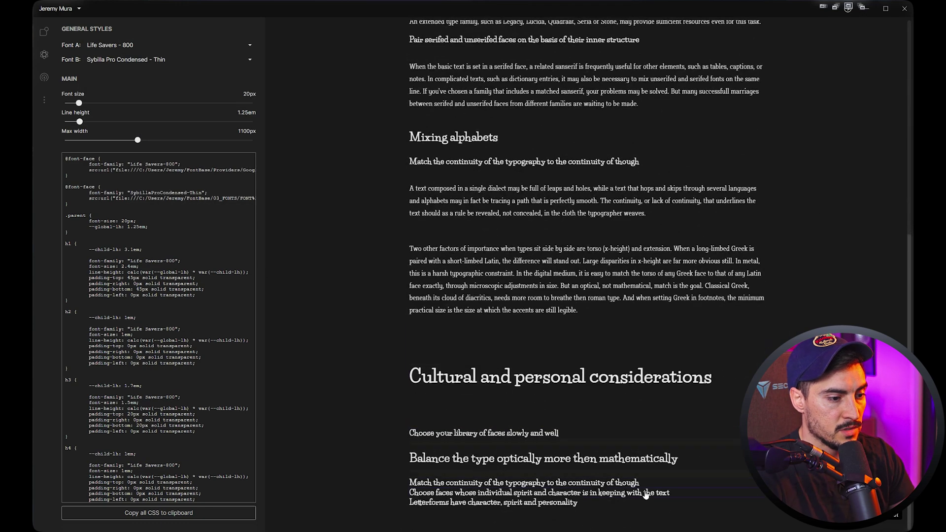
scroll(607, 444, up, 6)
scroll(565, 397, up, 1)
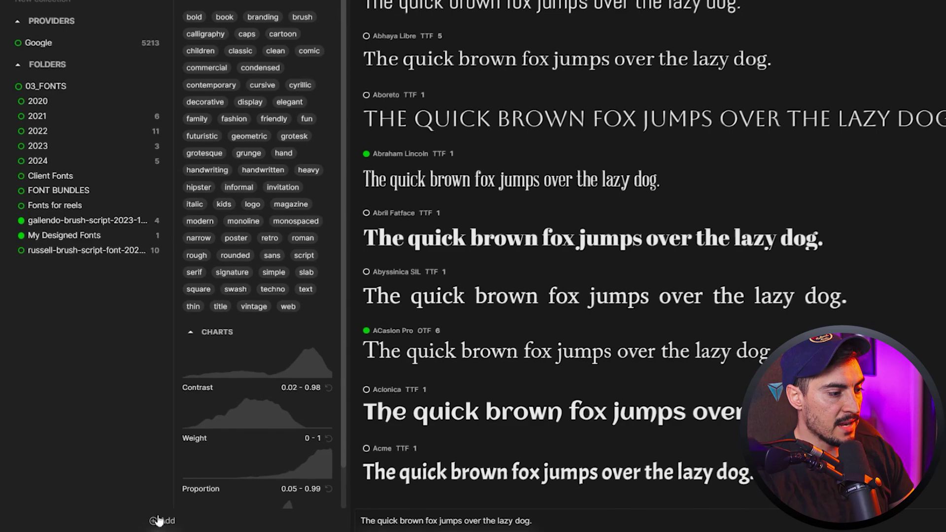
Step: Add the 2026 folder from 03_FONTS as a watched folder in the font library and show its fonts
click(165, 522)
click(171, 503)
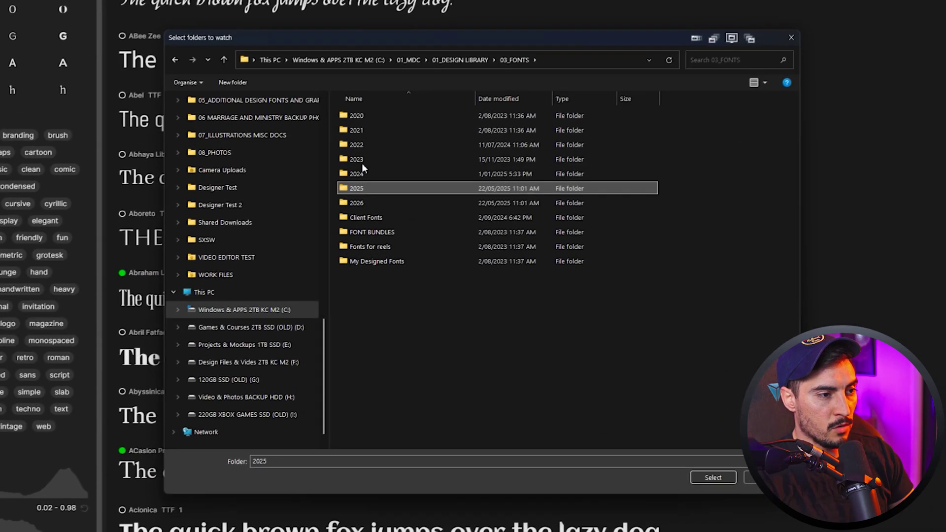
double_click(588, 67)
key(alt+Left)
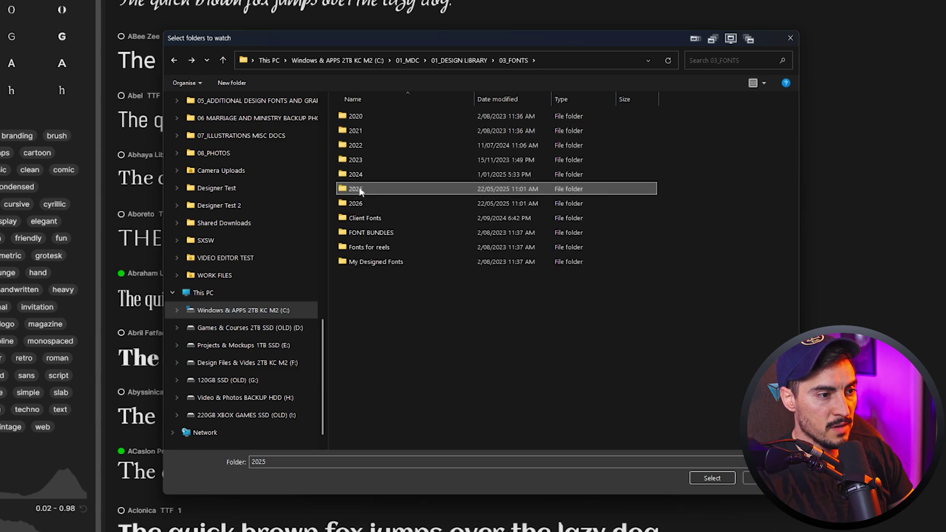
double_click(366, 202)
key(alt+Left)
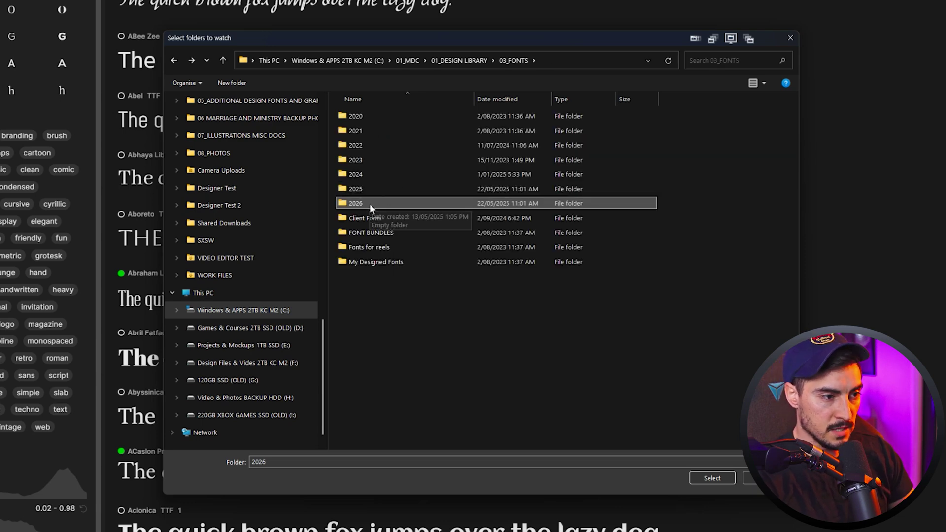
double_click(357, 203)
click(712, 478)
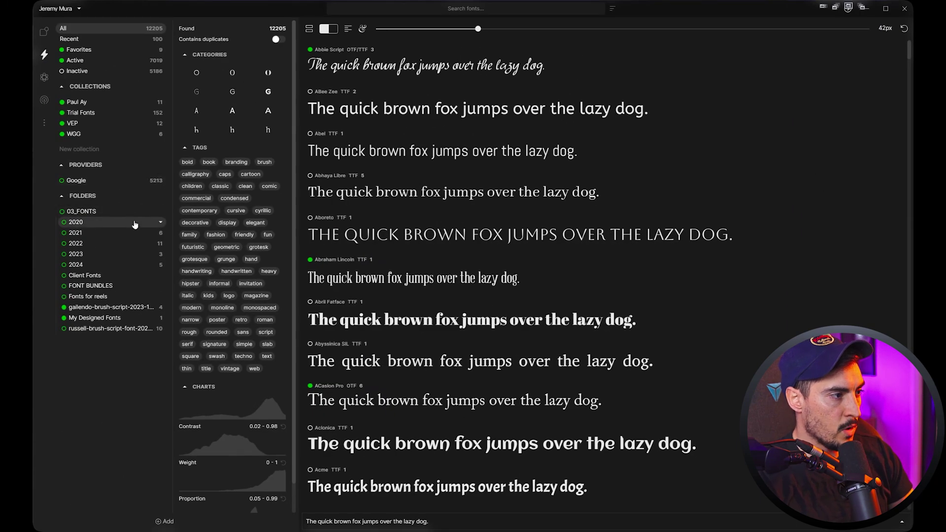
click(91, 344)
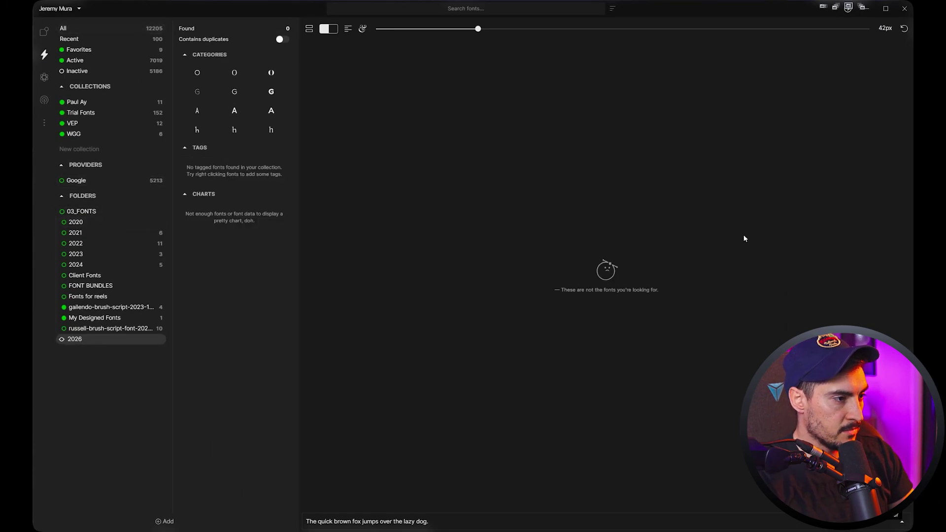
Step: Switch to File Explorer and copy the seven BN .otf font files, BNAttica through BNWispy, from the 2025 folder
click(549, 531)
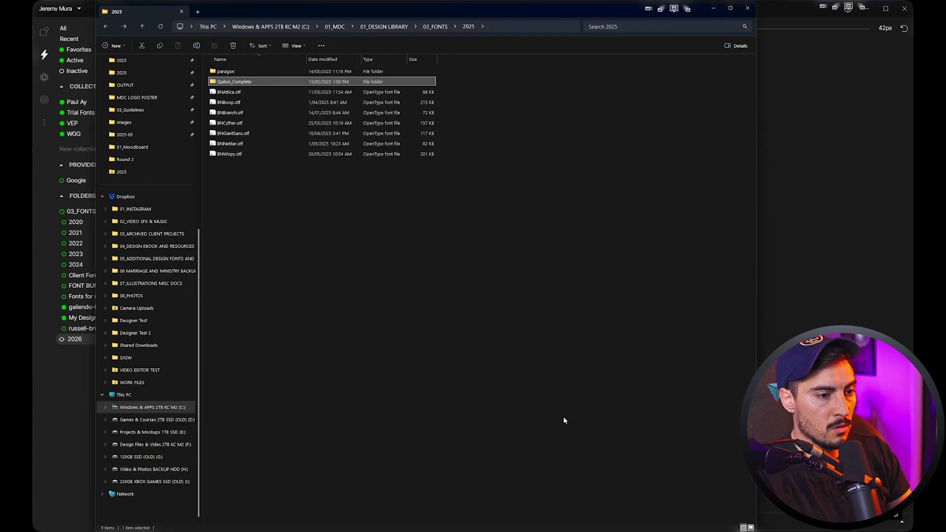
drag(337, 14, 562, 14)
drag(322, 3, 471, 108)
drag(586, 114, 376, 48)
drag(455, 233, 397, 133)
key(ctrl+c)
Step: Paste the copied font files into the 2026 folder of 03_FONTS and return to FontBase
key(alt+Left)
double_click(397, 173)
key(ctrl+v)
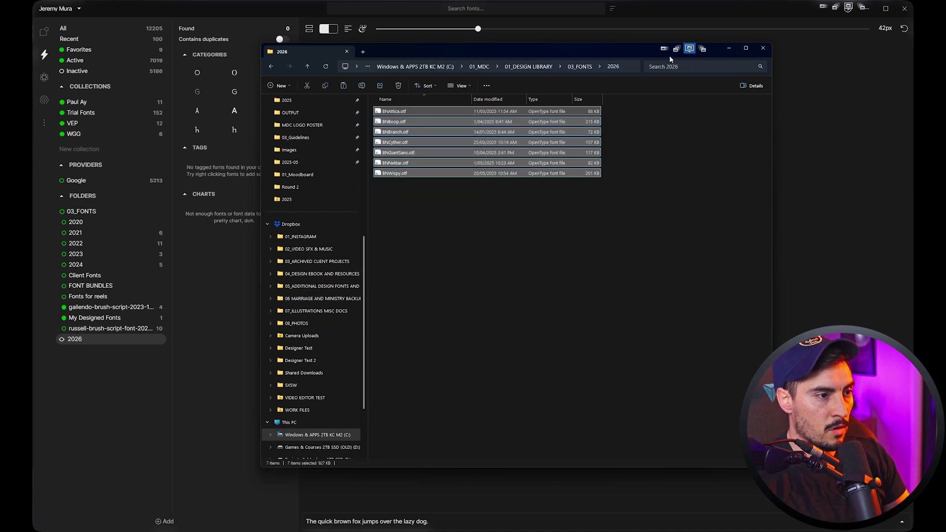
click(700, 148)
click(729, 49)
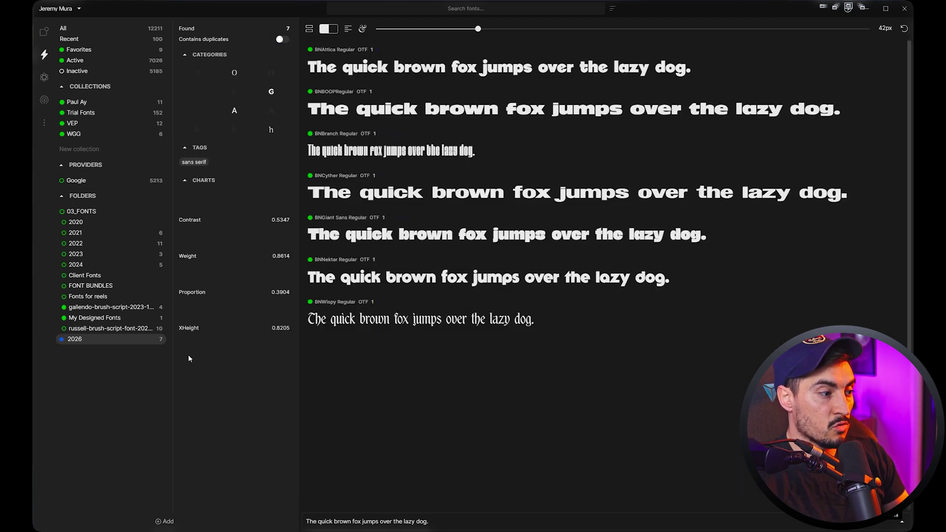
Step: Switch to File Explorer, copy the Gotham, Public Sans and Quilon font files into the 2026 folder, and return to FontBase
key(alt+Tab)
scroll(308, 125, up, 8)
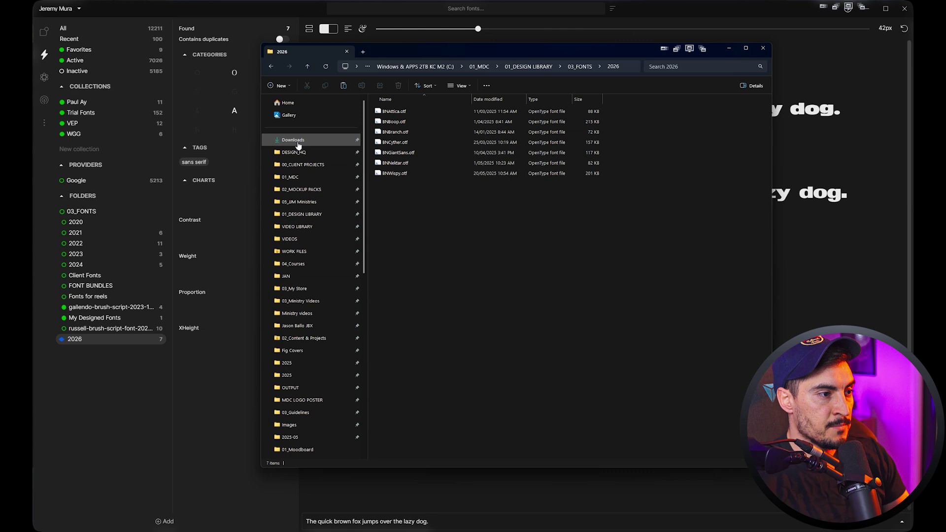
click(340, 152)
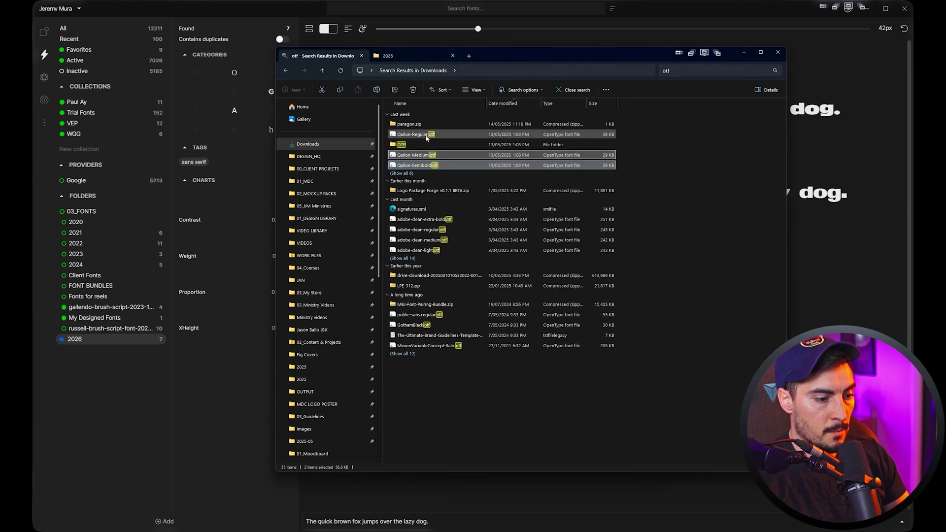
click(433, 326)
ctrl+click(431, 315)
ctrl+click(420, 136)
ctrl+click(417, 155)
ctrl+click(417, 165)
key(ctrl+c)
click(396, 56)
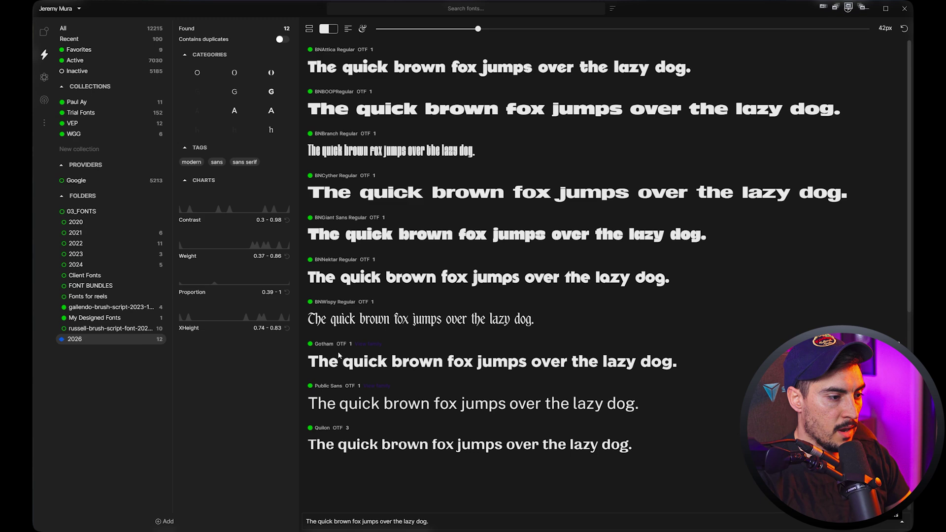
Step: Turn autoactivation off and back on for the watched 2026 folder
right_click(99, 345)
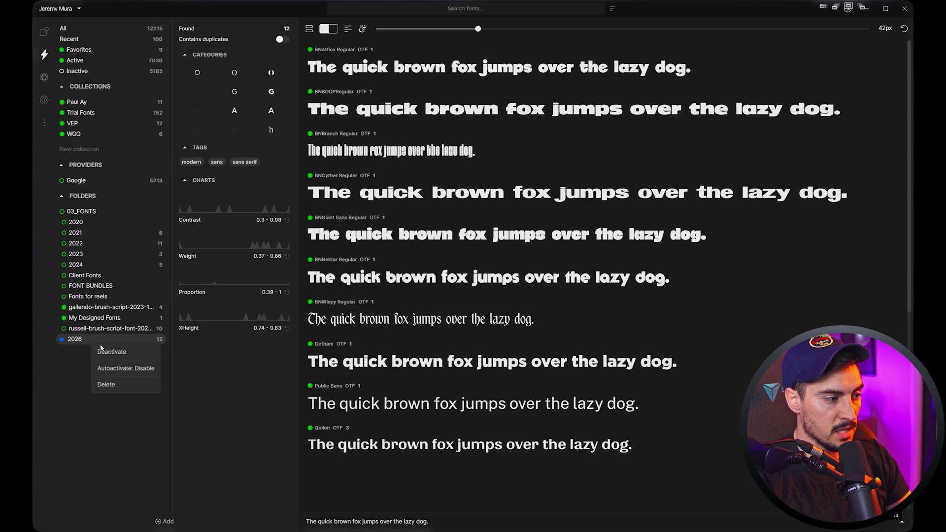
click(127, 373)
right_click(127, 341)
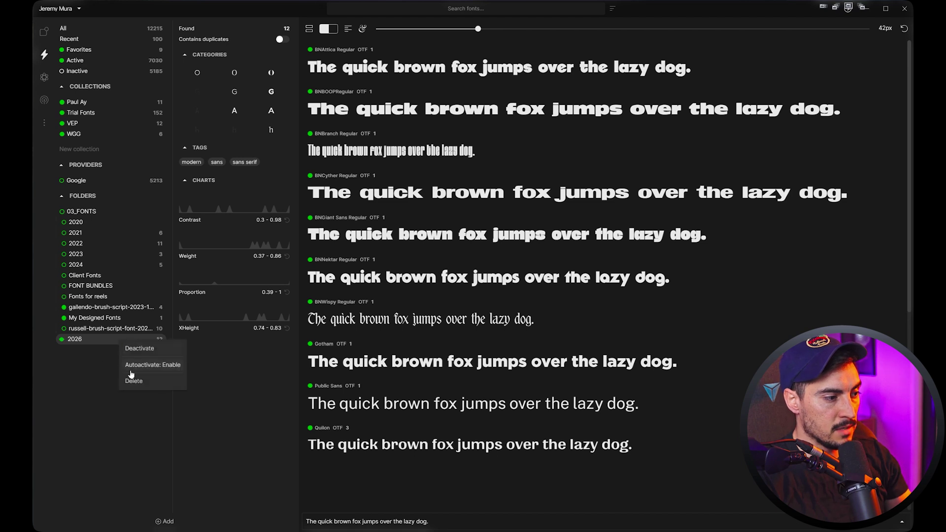
click(82, 377)
right_click(96, 343)
click(117, 370)
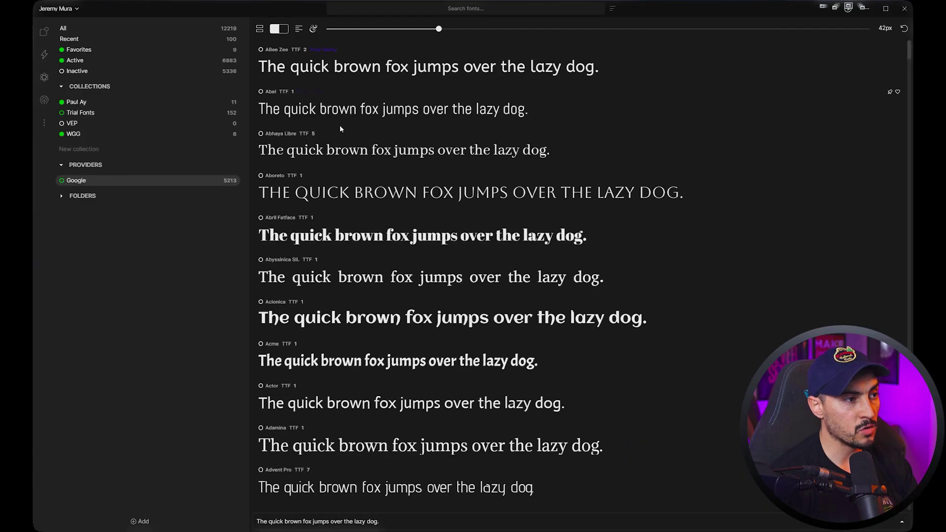
Step: Look through the Google provider's fonts and the saved font collections, including Trial Fonts and WGG, ending on VEP
scroll(380, 229, down, 15)
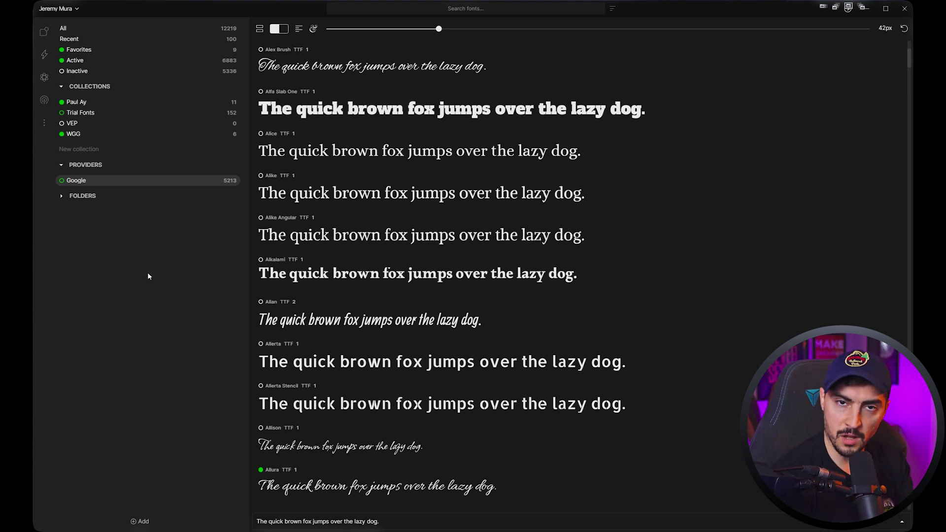
click(79, 111)
click(93, 102)
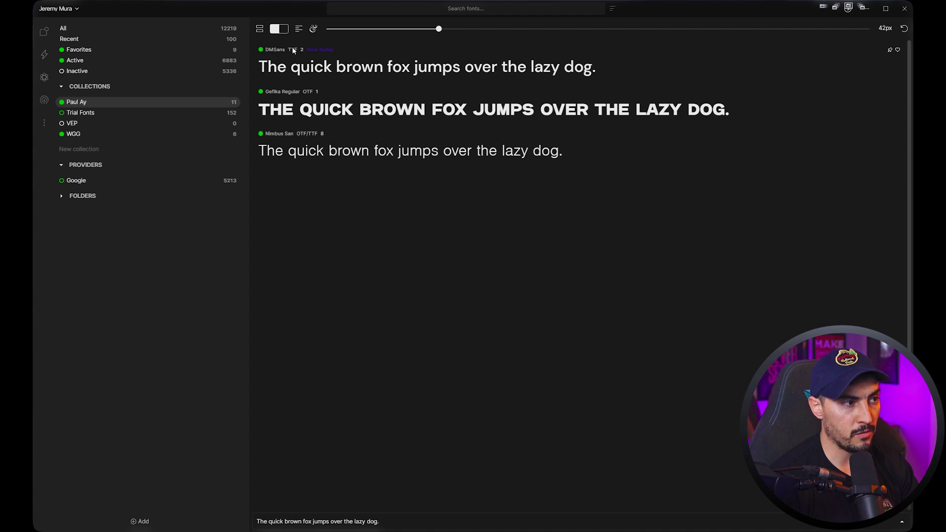
click(149, 114)
scroll(429, 209, down, 8)
scroll(434, 121, up, 8)
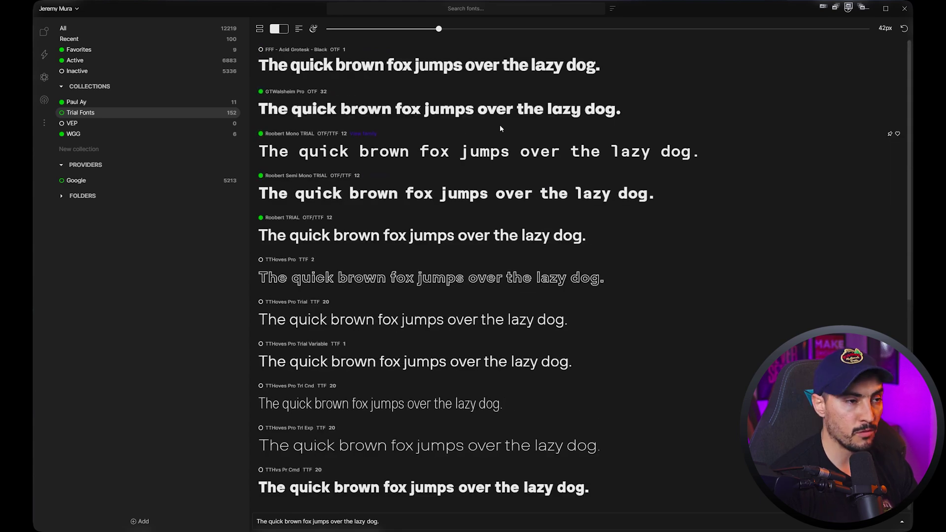
click(90, 123)
click(91, 133)
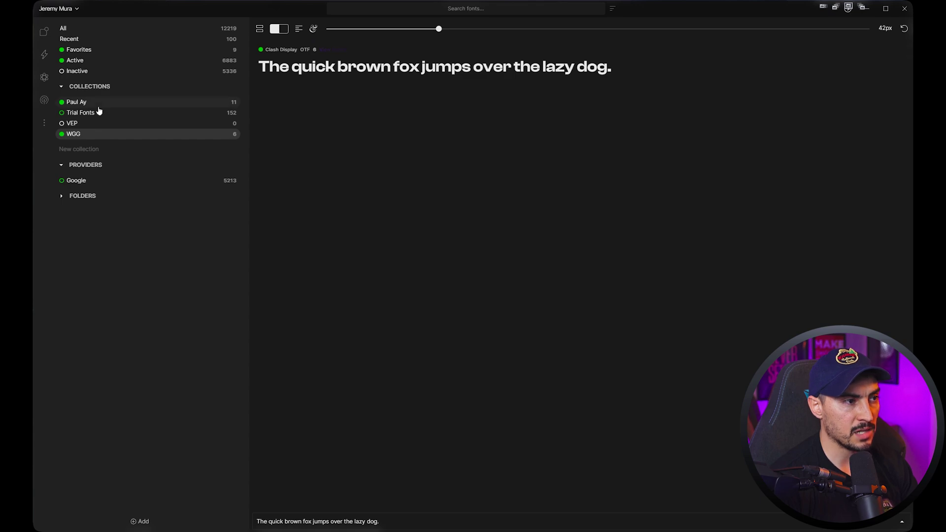
click(147, 123)
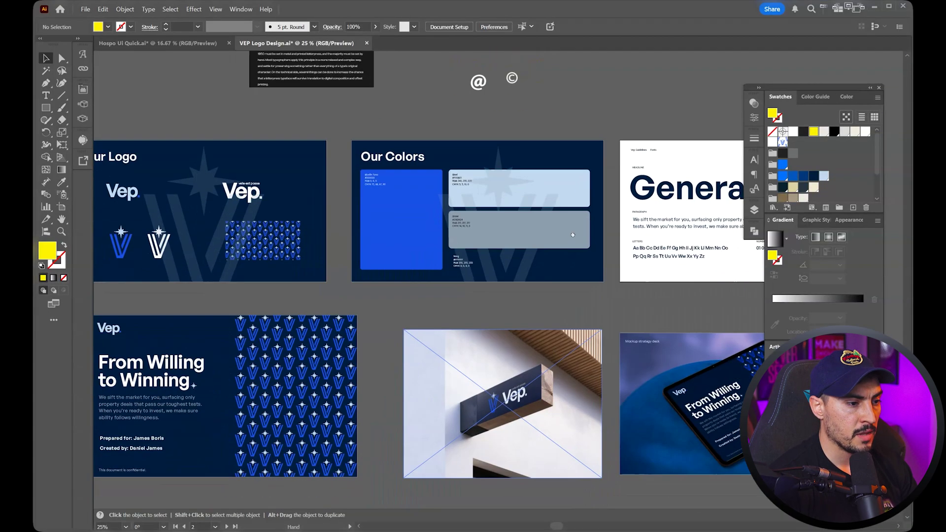
Step: Switch to Illustrator, check which typeface the heading and body text use in VEP Logo Design.ai, and return to FontBase
key(Tab)
click(265, 304)
key(ctrl+=)
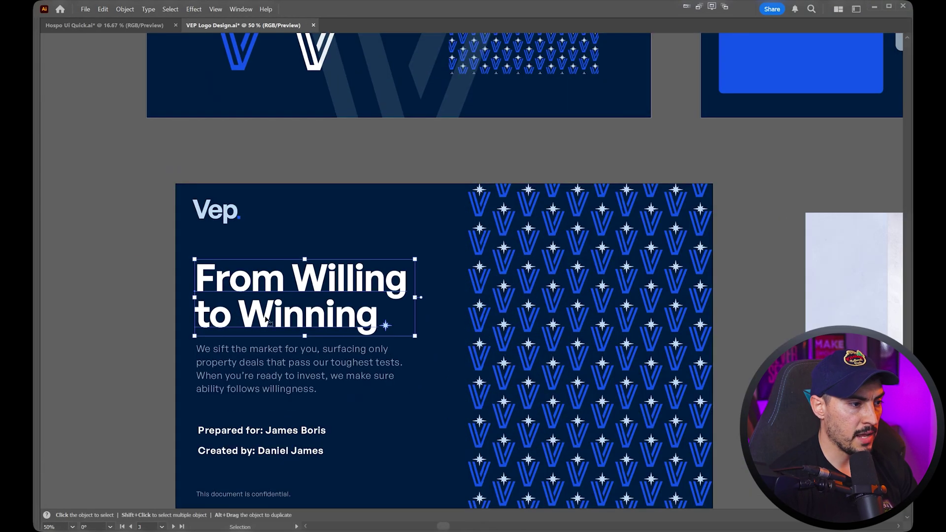
key(Tab)
click(319, 192)
key(t)
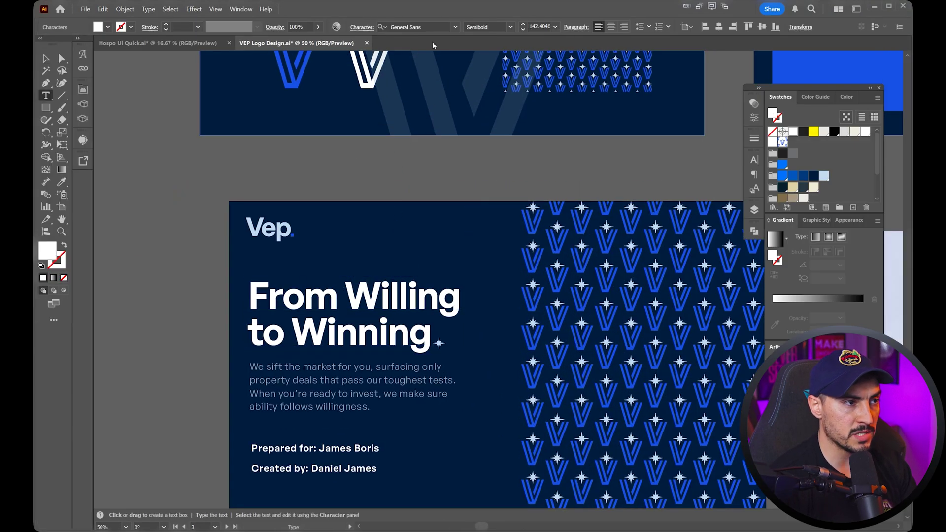
click(341, 396)
key(Escape)
click(377, 428)
key(alt+Tab)
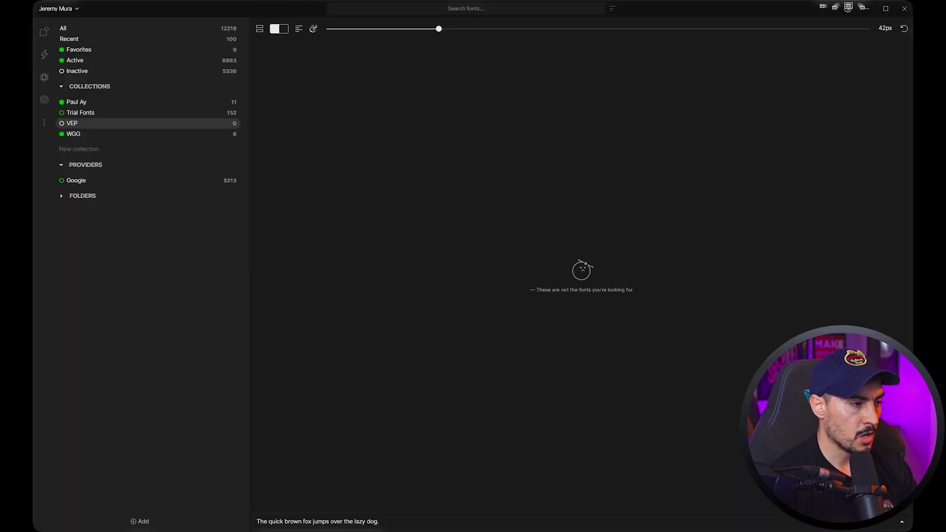
Step: Search the font library for "general sans" and add the General Sans family to the VEP collection, showing that collection's contents
click(457, 8)
text(gener)
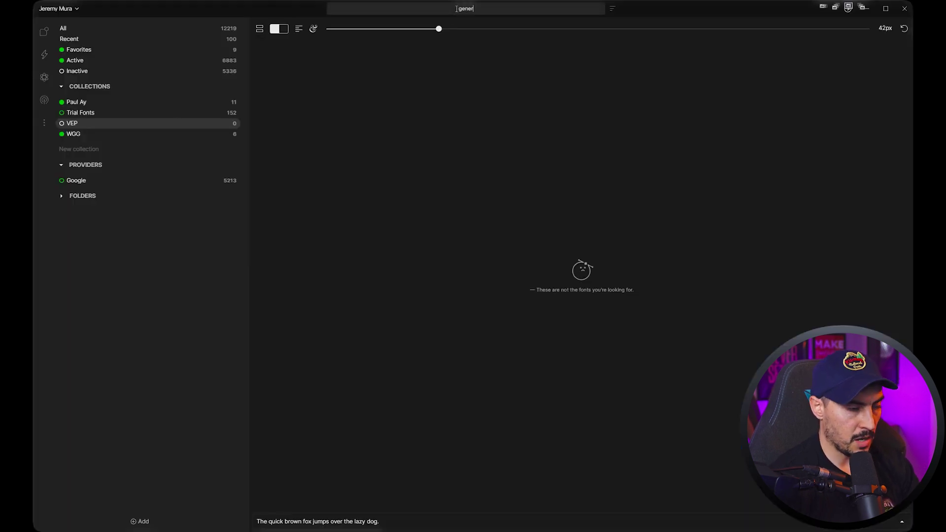
text(al sans)
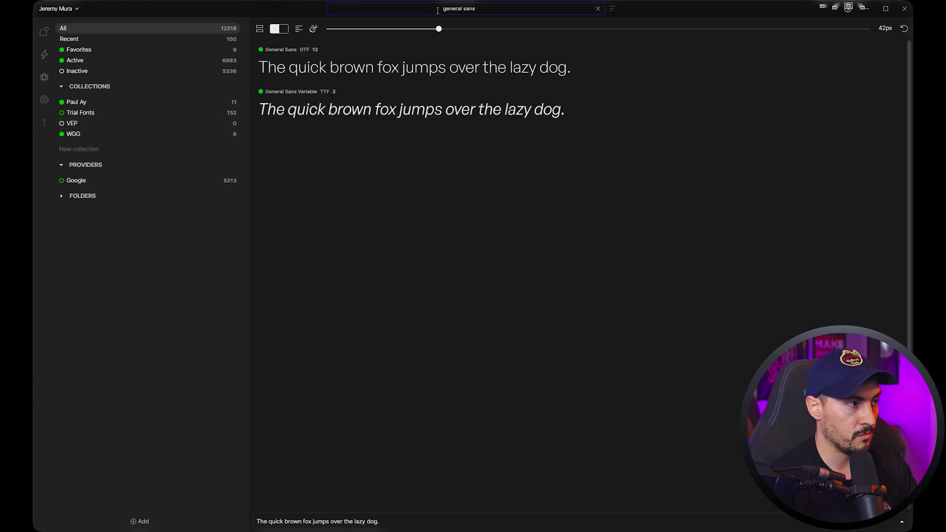
drag(281, 50, 93, 126)
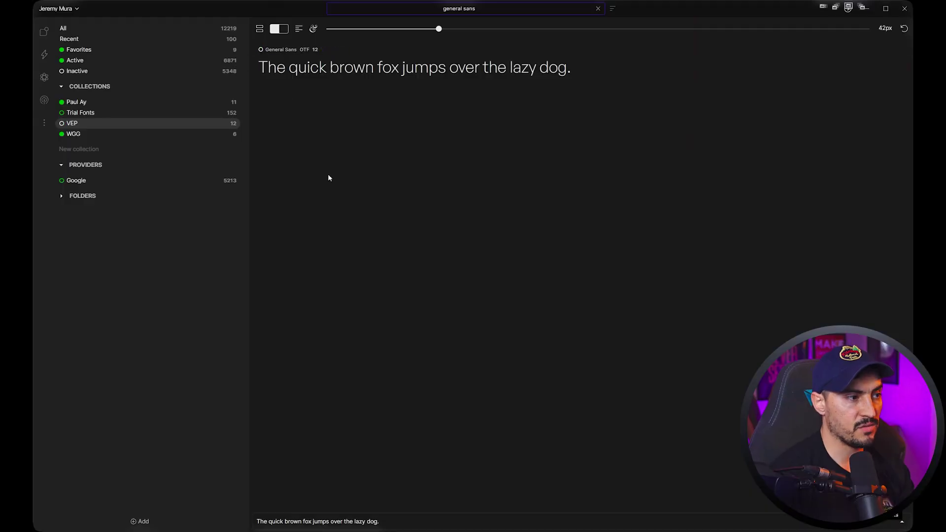
click(118, 113)
click(108, 124)
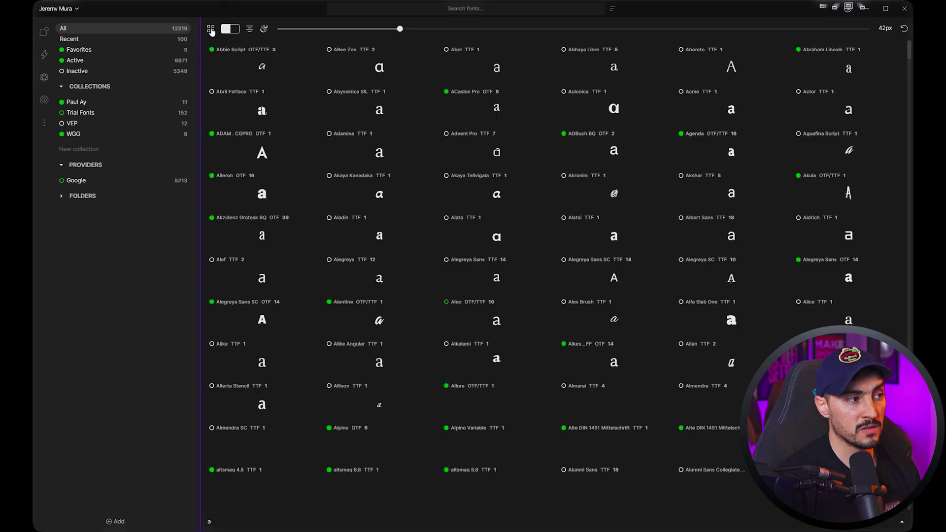
Step: Switch the full font list to the grid layout, set the preview size to 162px, and browse the single-letter previews
click(211, 30)
click(211, 30)
scroll(691, 243, down, 3)
scroll(692, 243, up, 3)
drag(400, 28, 808, 30)
scroll(747, 302, down, 15)
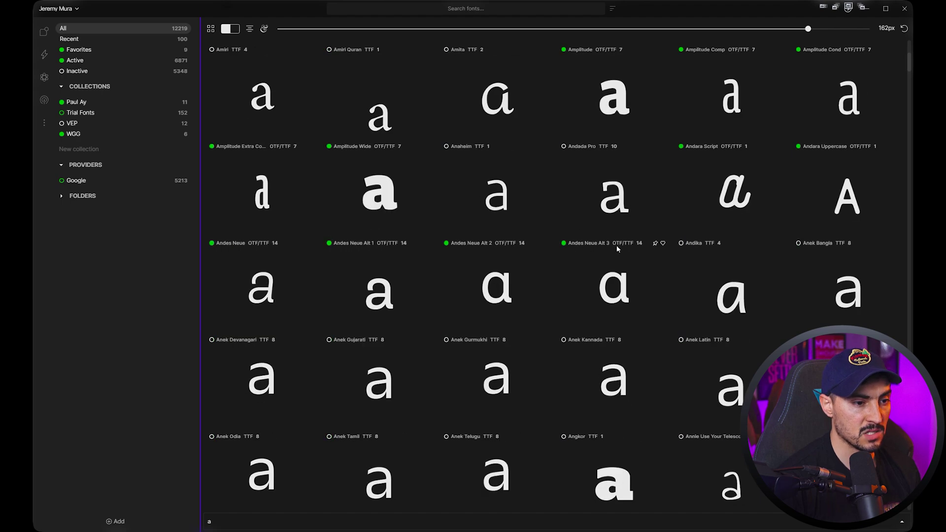
scroll(642, 246, down, 10)
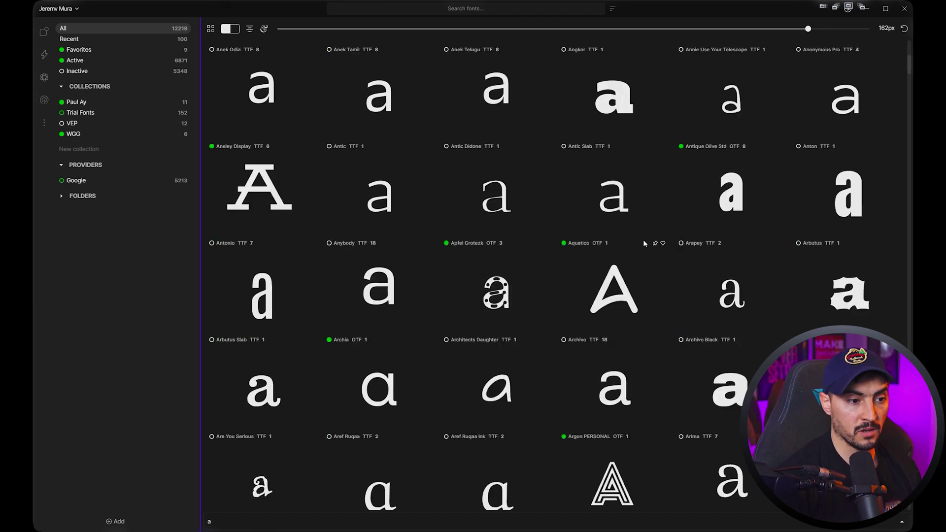